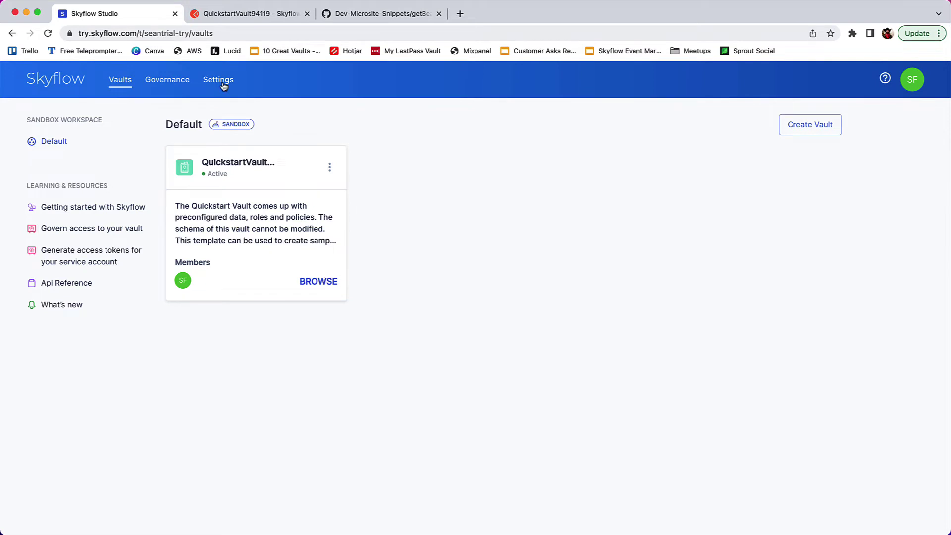
- Open the list of roles for QuickstartVault94119 in the vault-level settings
left_click(224, 85)
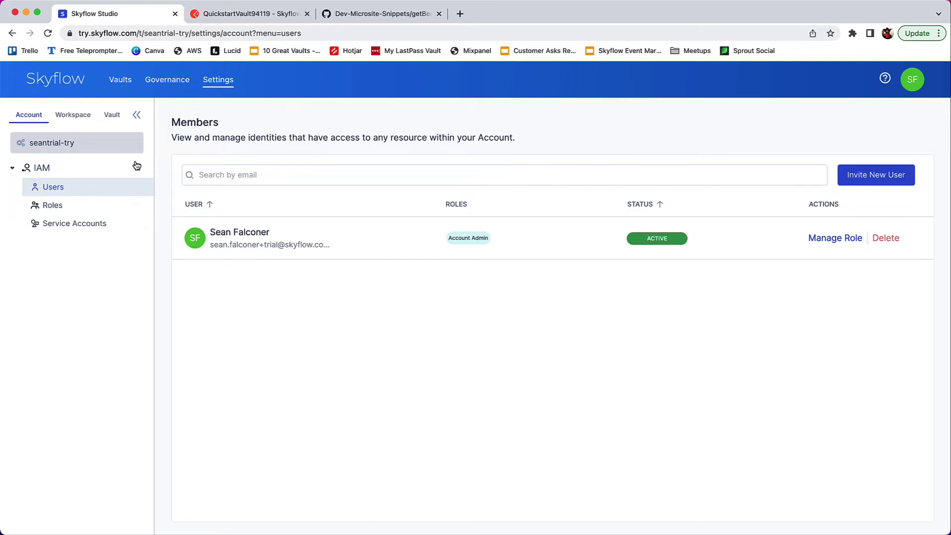
left_click(80, 118)
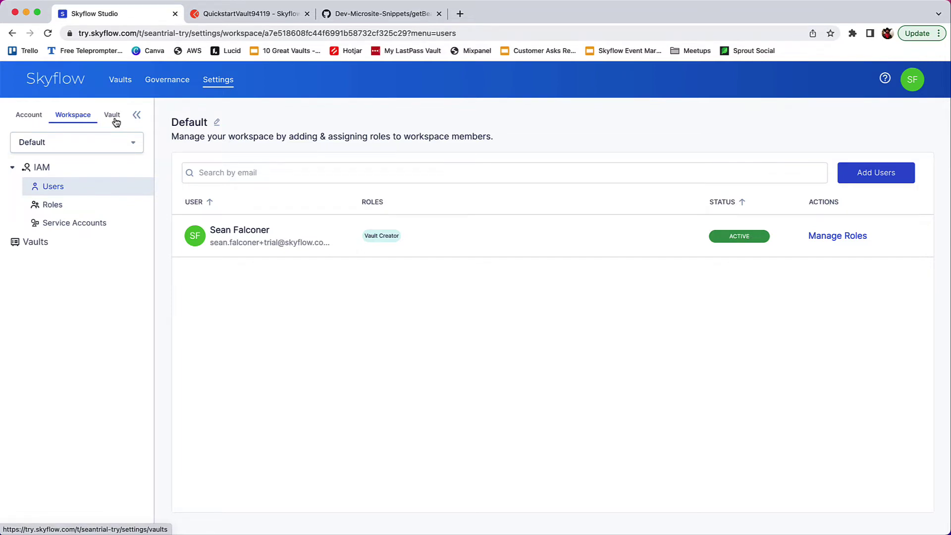
left_click(113, 118)
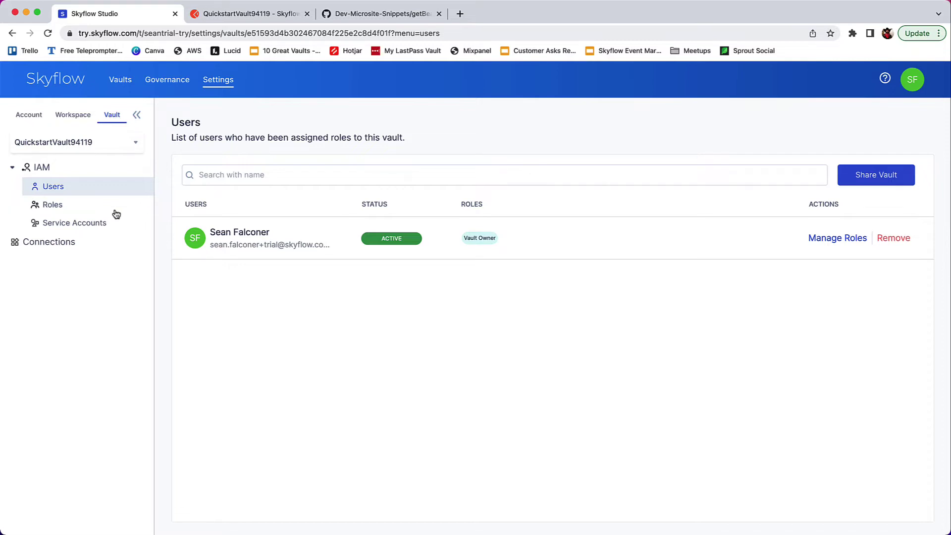
left_click(123, 148)
left_click(123, 148)
left_click(89, 211)
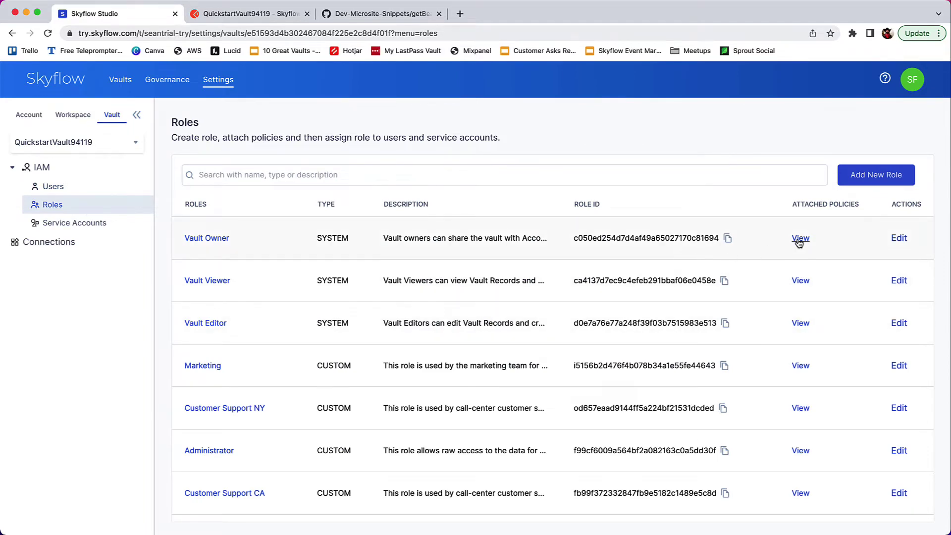
- Review the policies attached to the Vault Owner and Customer Support CA roles, including the CA rules for SSN, date of birth and email
left_click(799, 239)
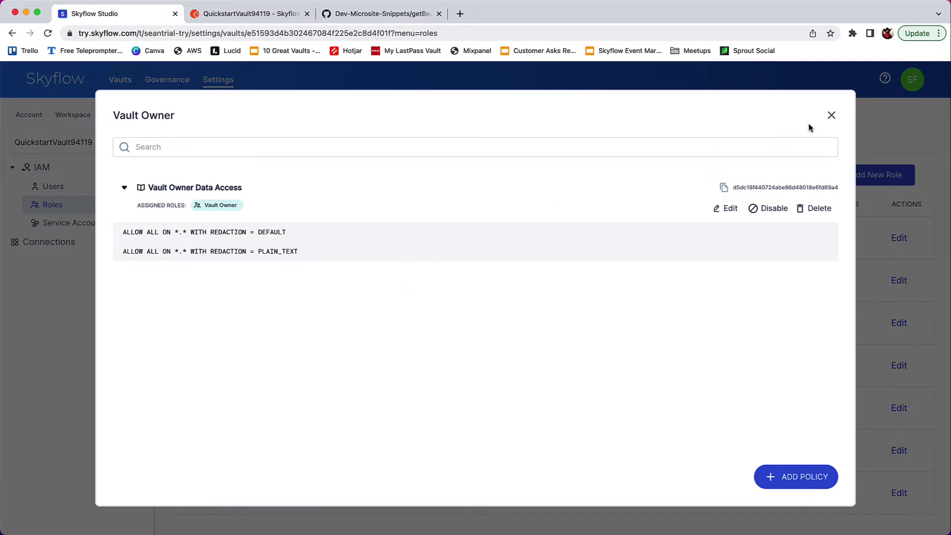
left_click(830, 116)
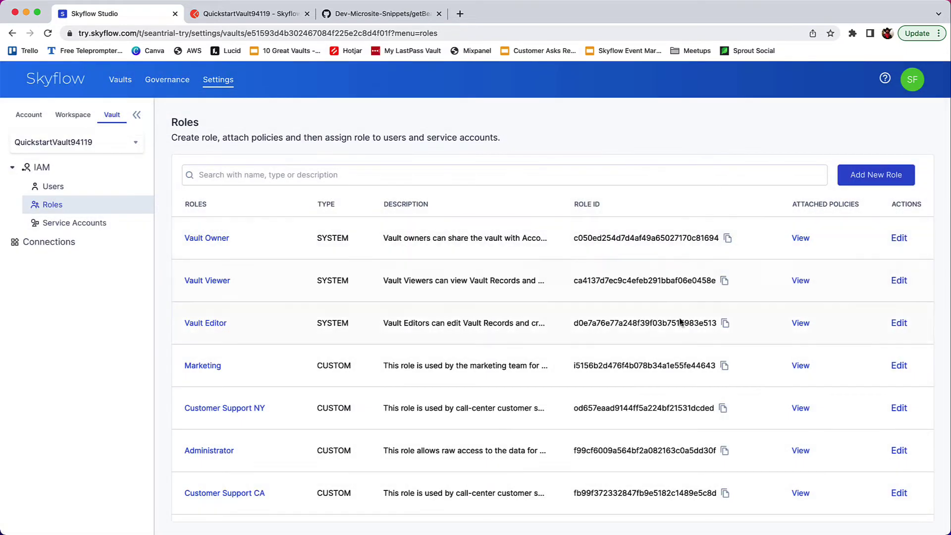
left_click(801, 493)
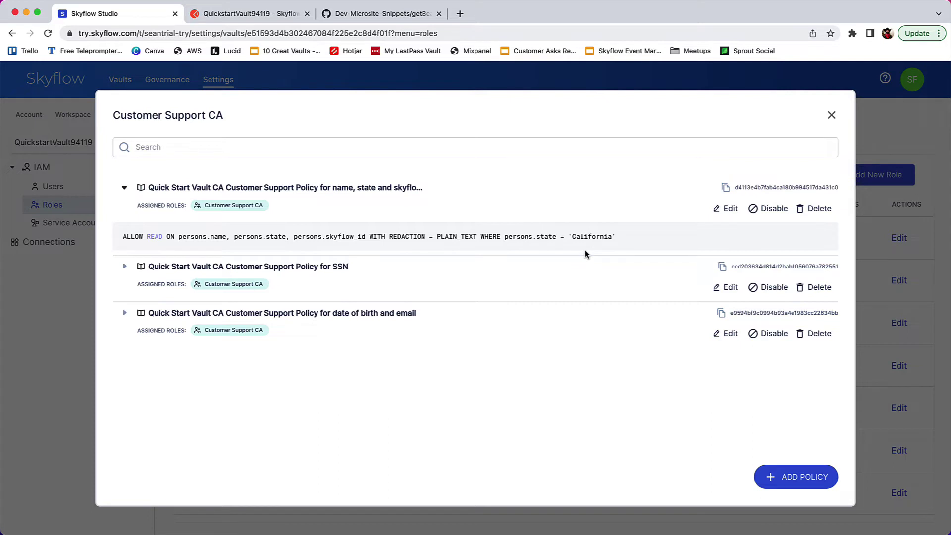
left_click(124, 267)
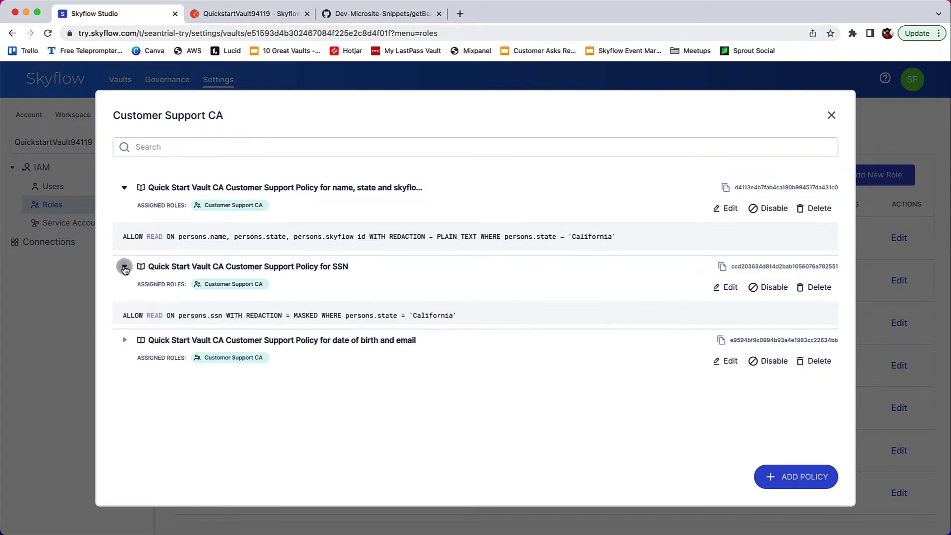
left_click(128, 348)
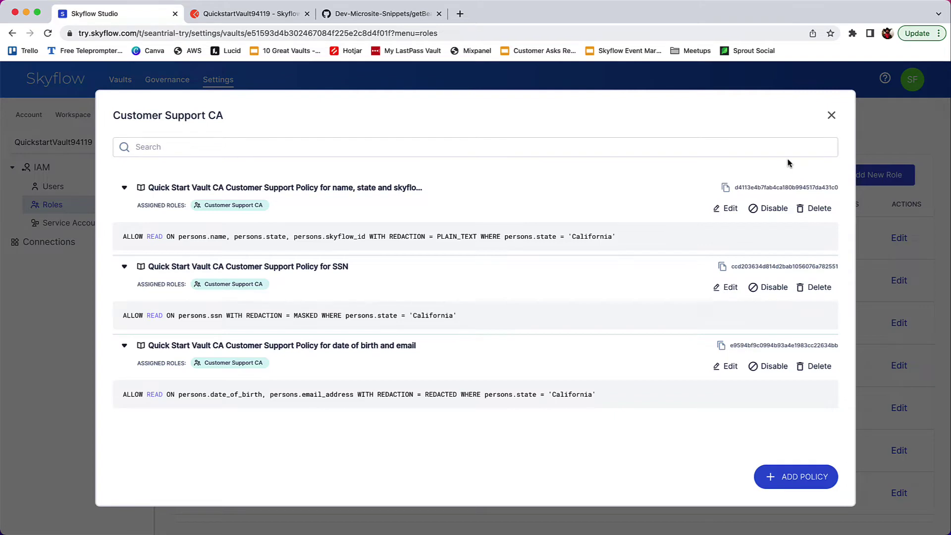
left_click(832, 116)
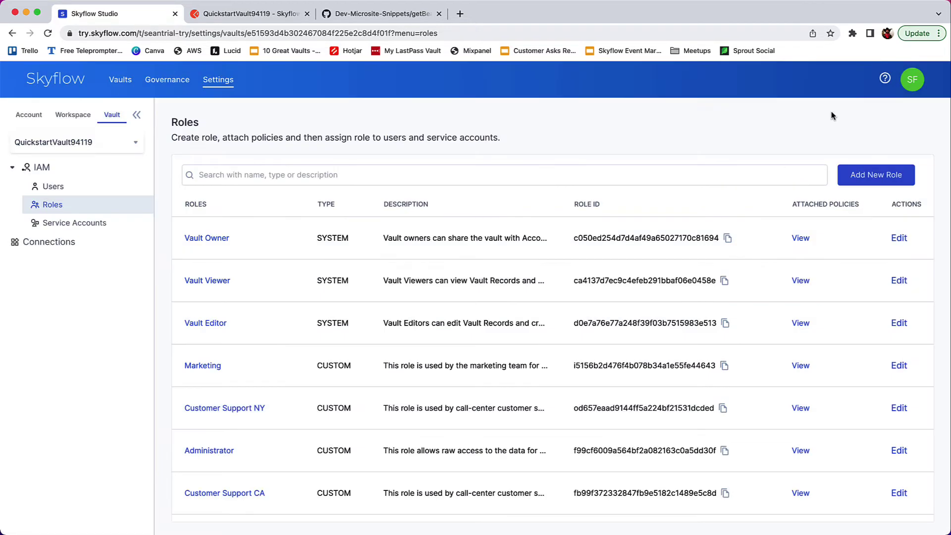
- Create a new vault role with both its name and description set to "Arizona Customer Support"
left_click(862, 184)
left_click(382, 253)
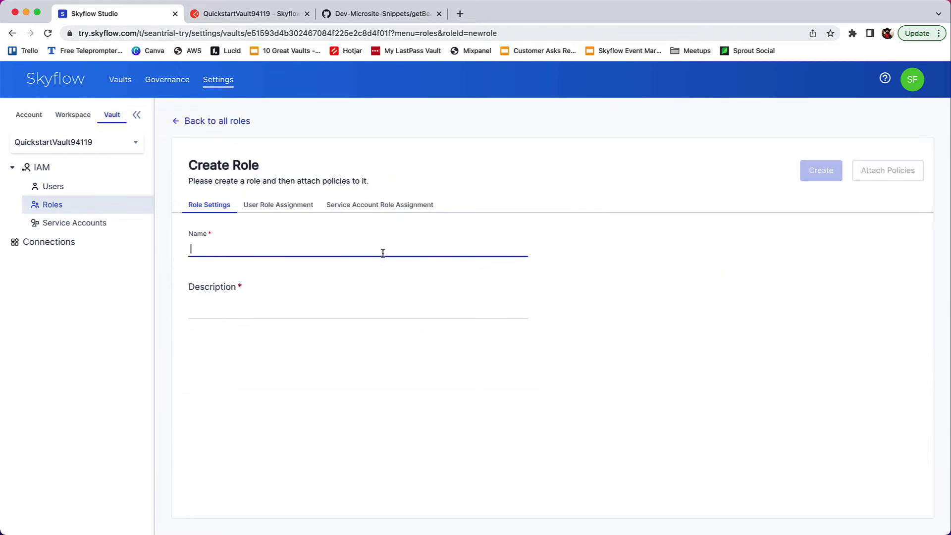
type("Arizona Customer Support")
key("Tab")
type("Arizona Customer Support")
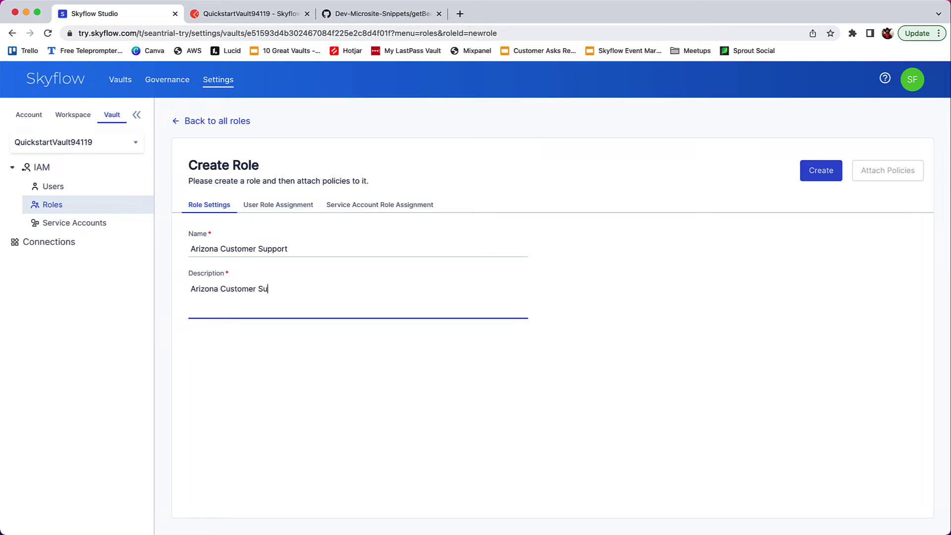
left_click(814, 170)
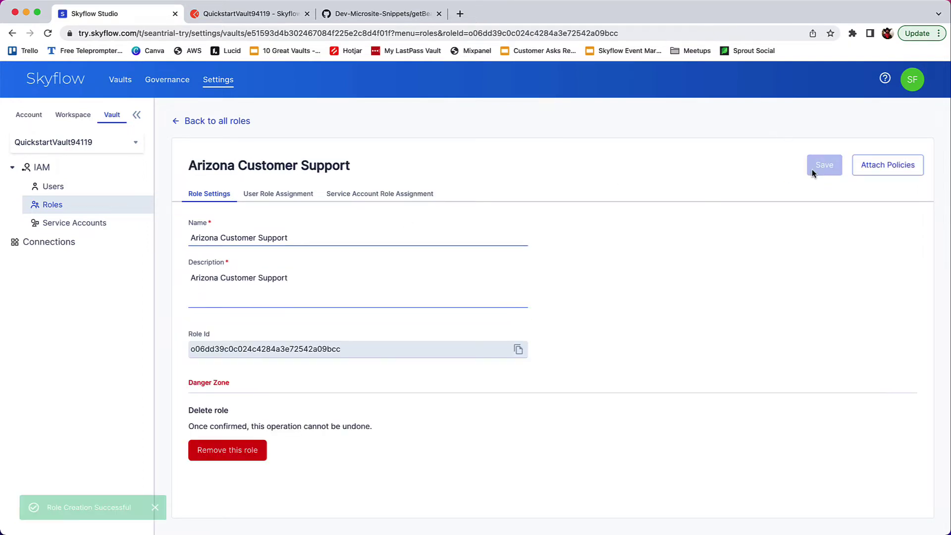
- Start a policy for the new role with the rule ALLOW READ ON persons.name, persons.state WITH REDACTION = PLAIN_TEXT WHERE persons.state = 'Arizona'
left_click(885, 168)
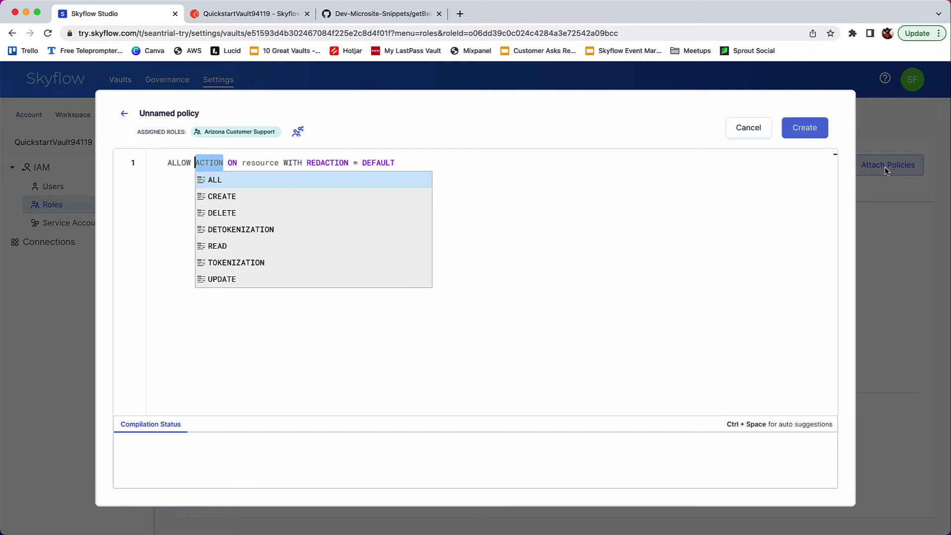
key("super+a")
key("BackSpace")
type("A")
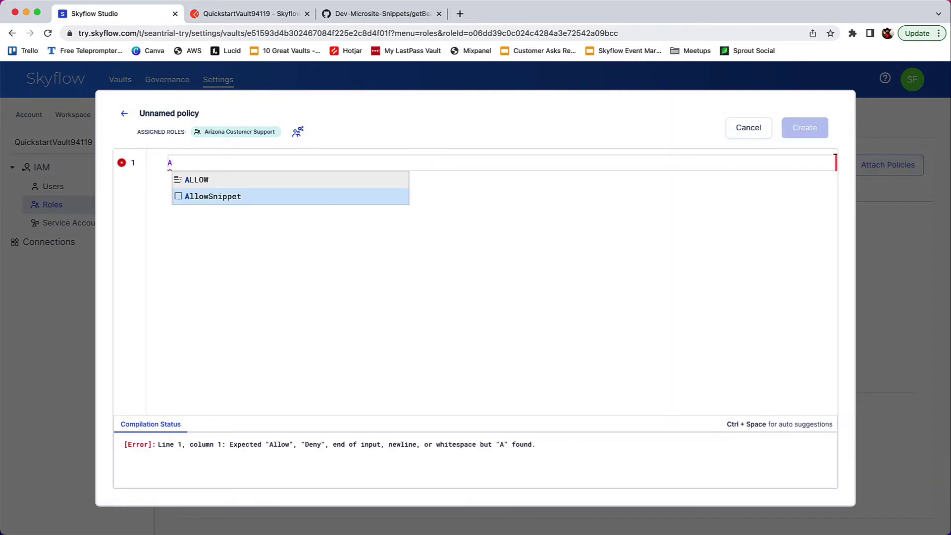
type("LLOW READ ON persons.name, pers")
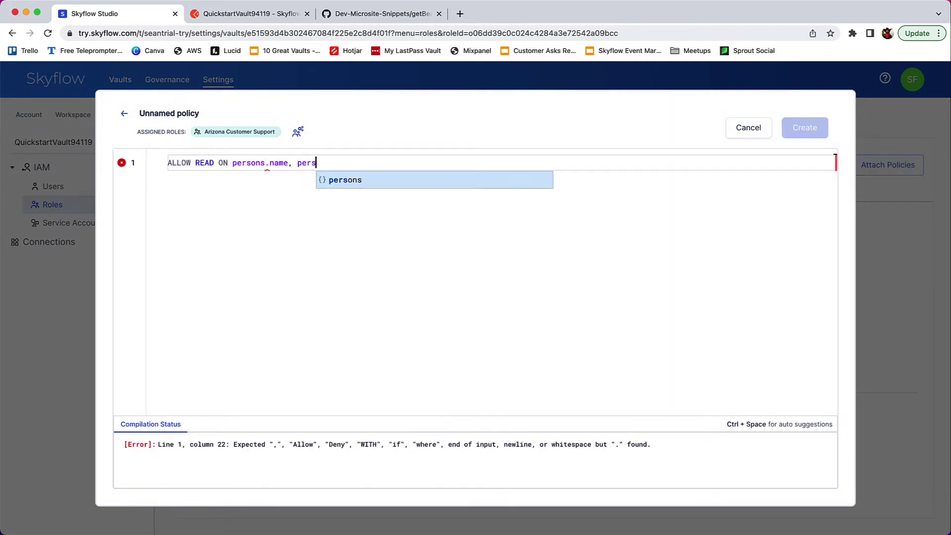
type("ons.state WITH REDA")
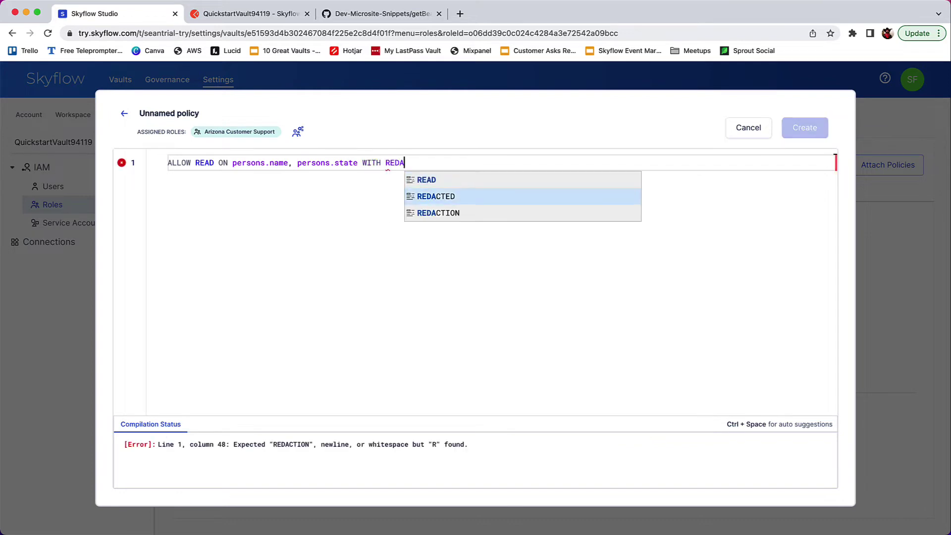
type("CTION = PLAIN_TEXT WHER")
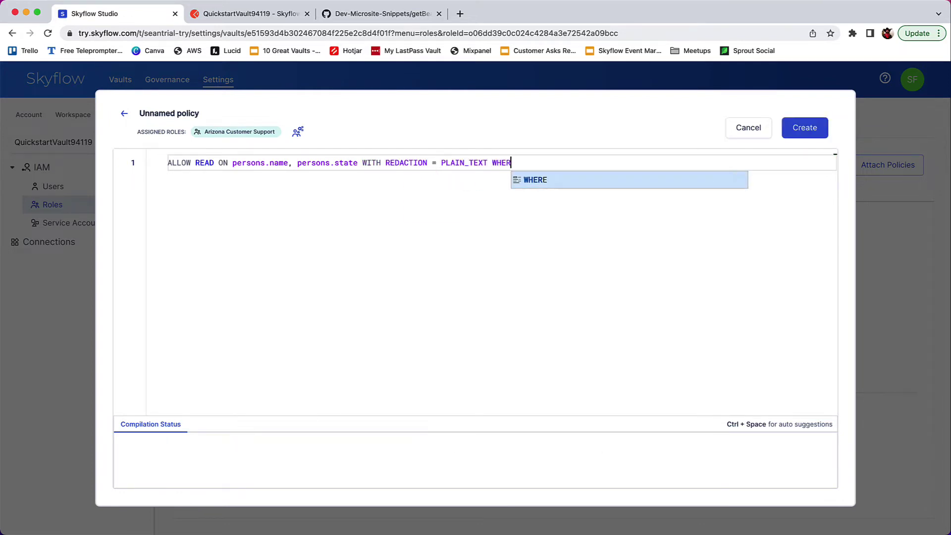
type("E persons.state = 'Arizona")
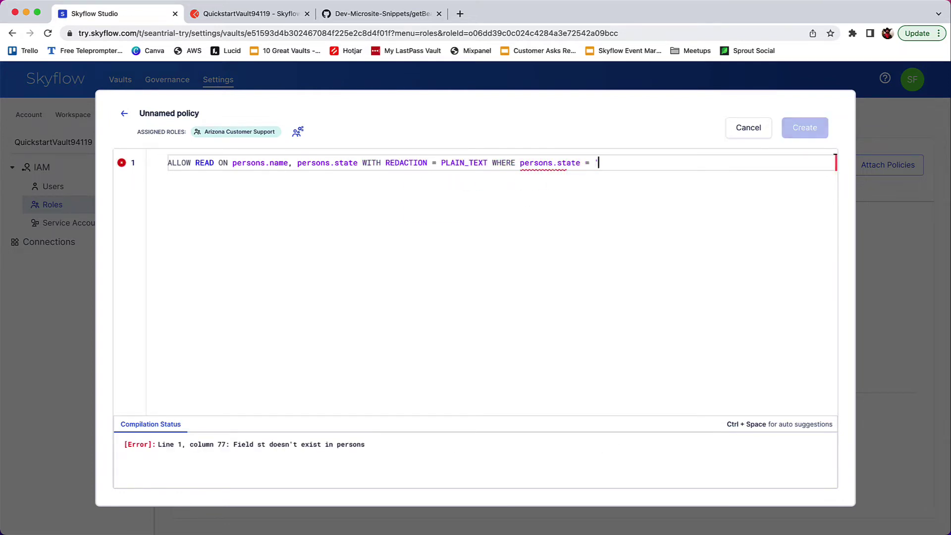
type("'")
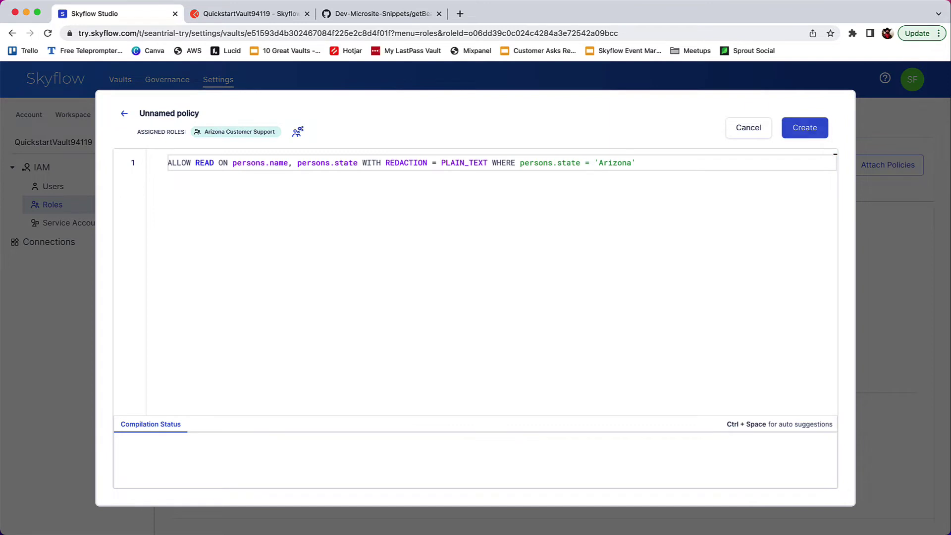
- Add a second policy rule: ALLOW READ ON persons.ssn WITH REDACTION = MASKED WHERE persons.state = 'Arizona'
key("Return")
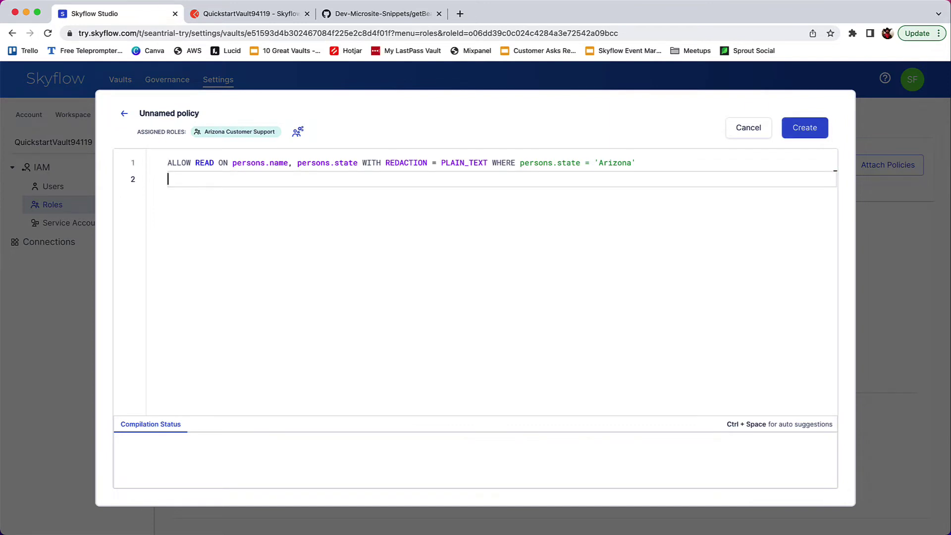
type("ALLOW READ ON pe")
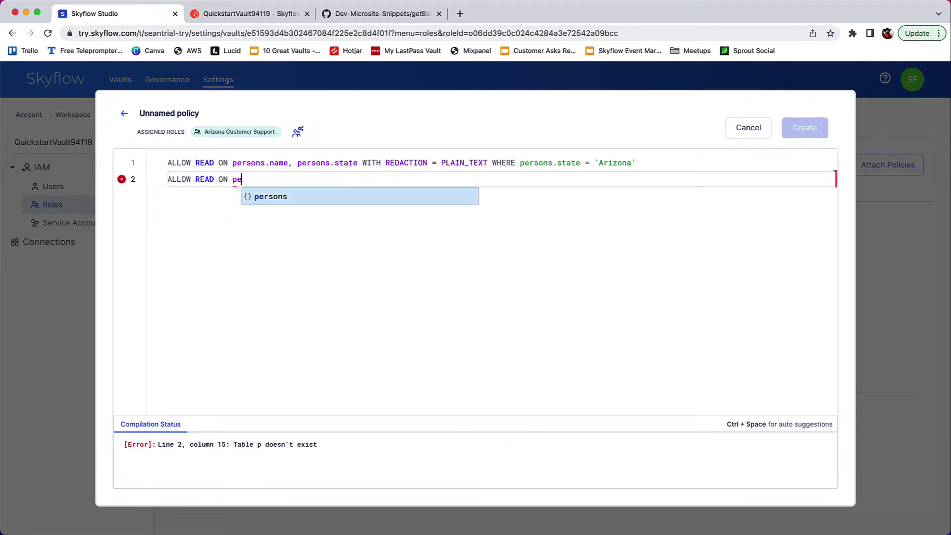
type("rsons.ssn WITH REDACTION")
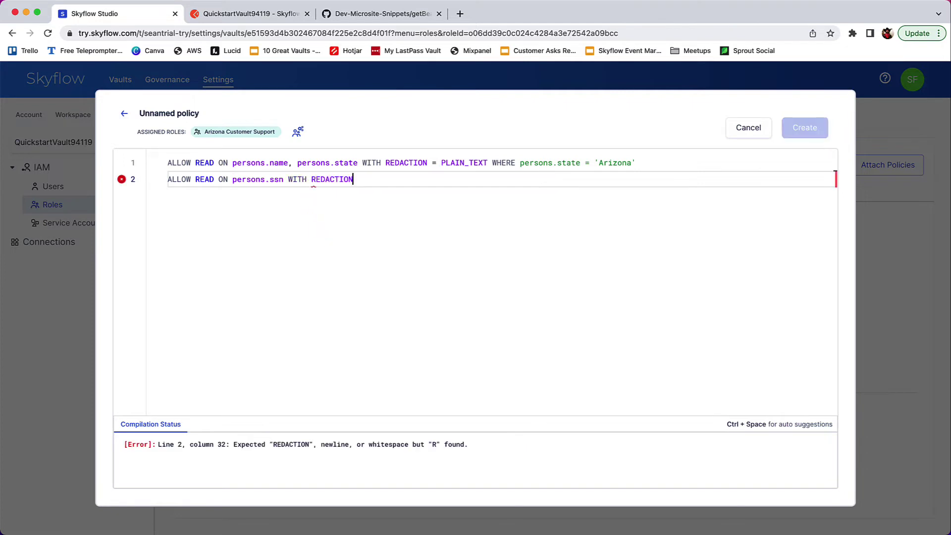
type(" = MASKED WHERE persons.")
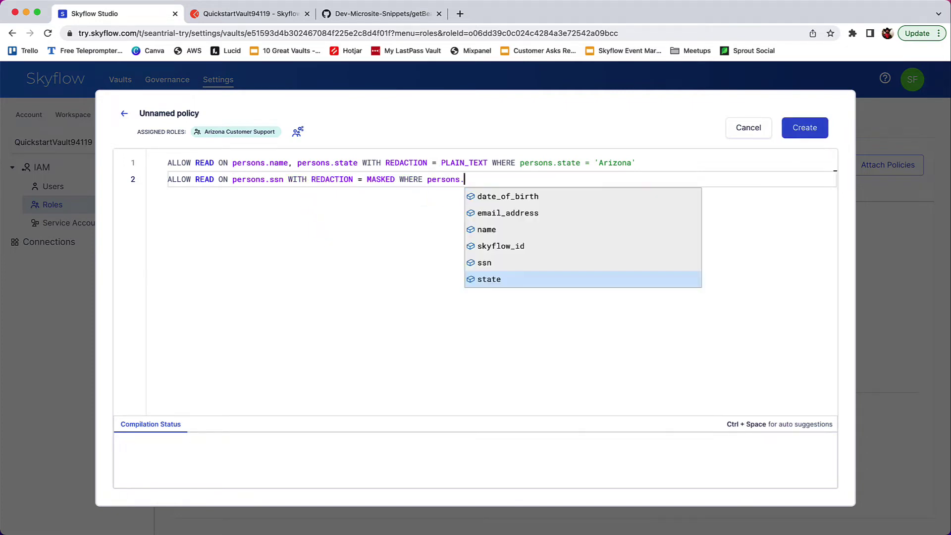
type("state = 'Arizona'")
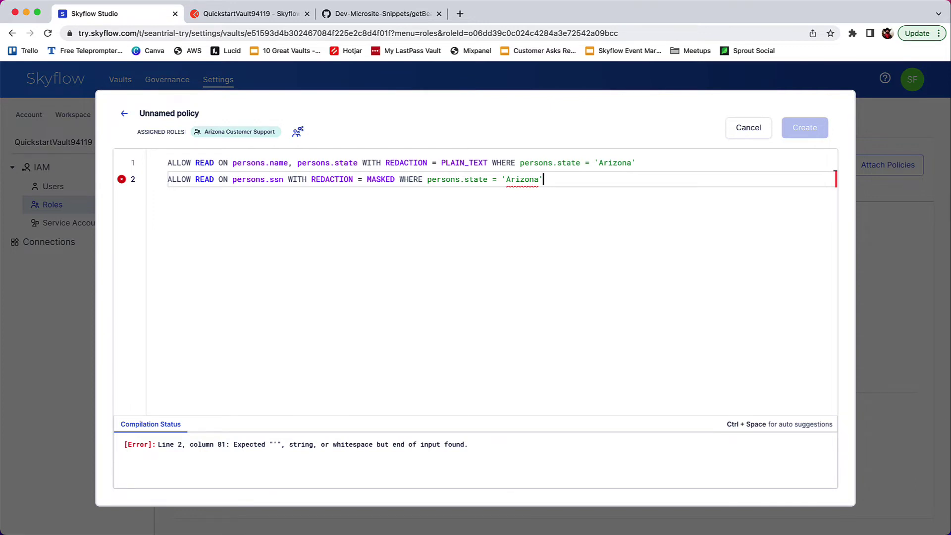
- Add a third policy rule: ALLOW READ ON persons.date_of_birth, persons.email_address, persons.skyflow_id WITH REDACTION = REDACTED WHERE persons.state = 'Arizona'
key("Return")
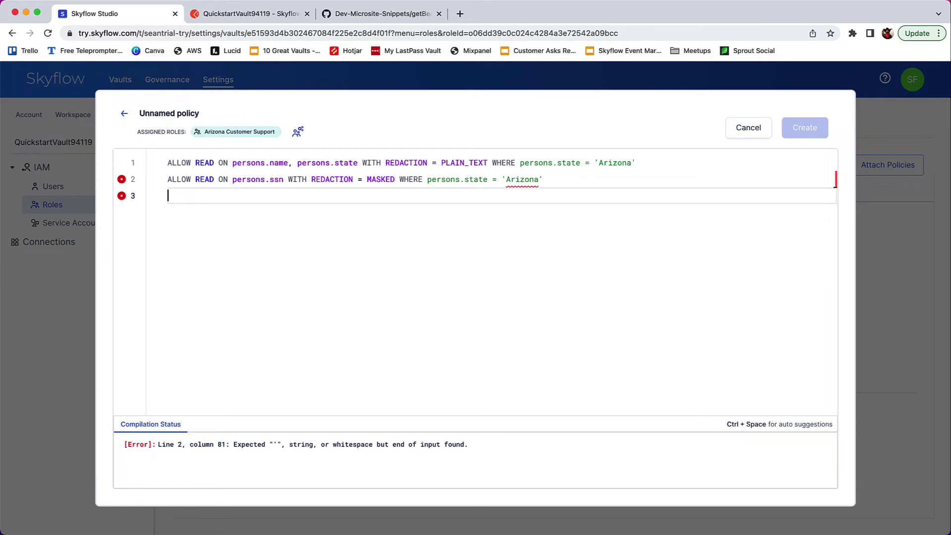
type("ALLO")
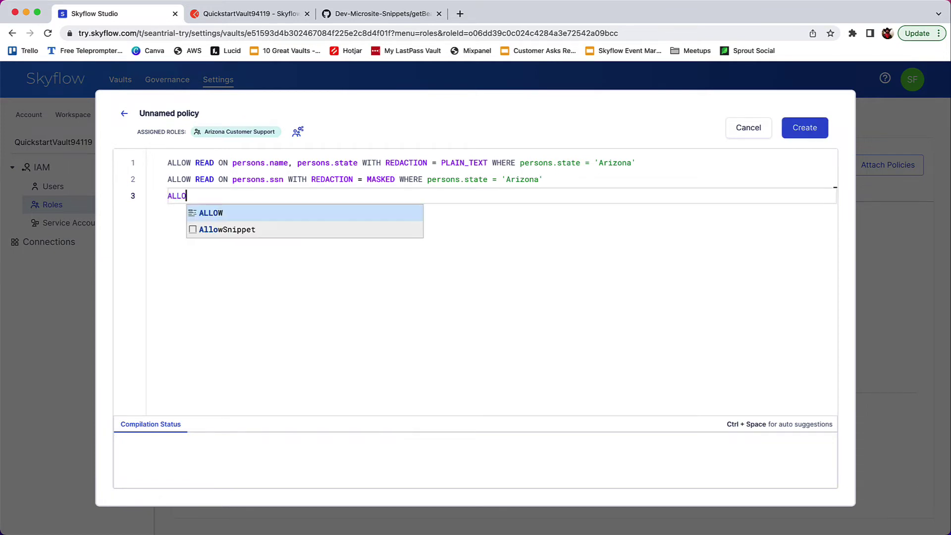
type("W READ ON persons.date_of_birth")
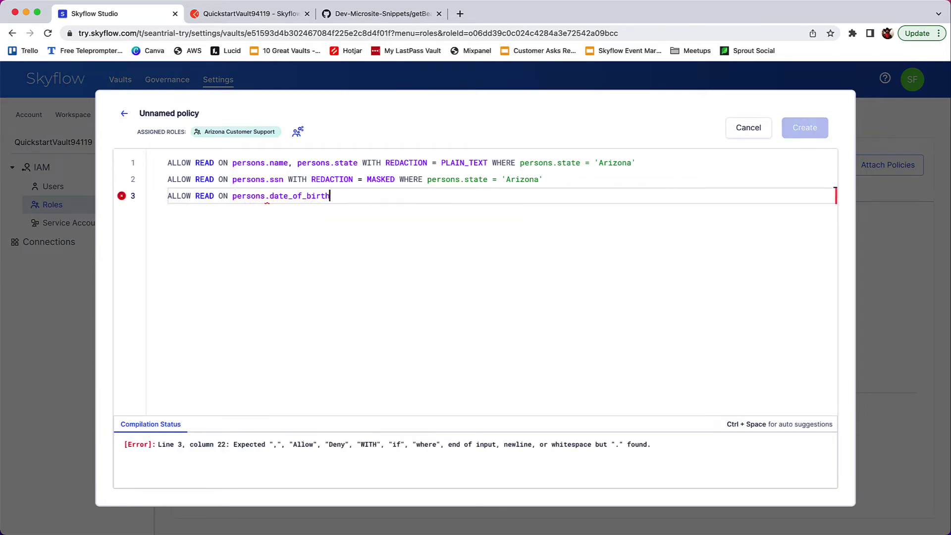
type(", persons.email_address, persons.sk")
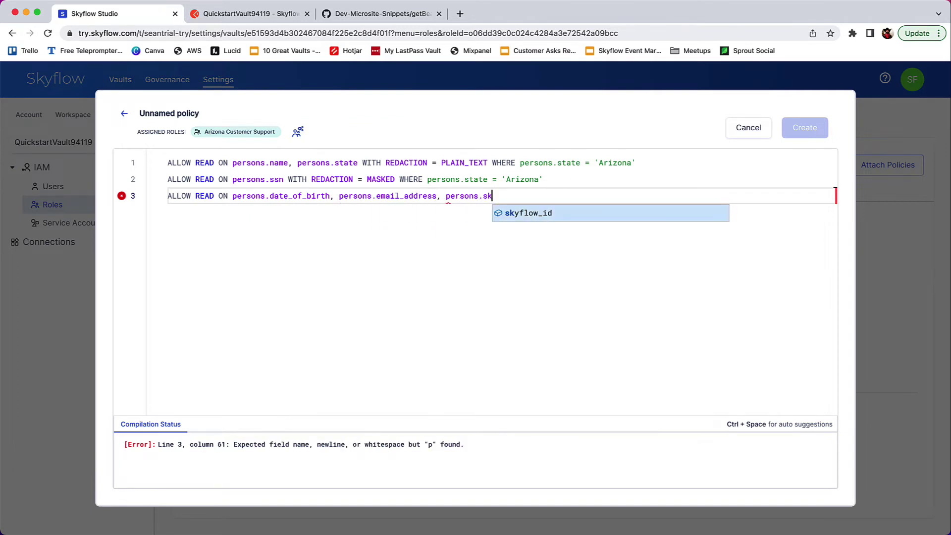
type("yflow_id WITH REDACTION")
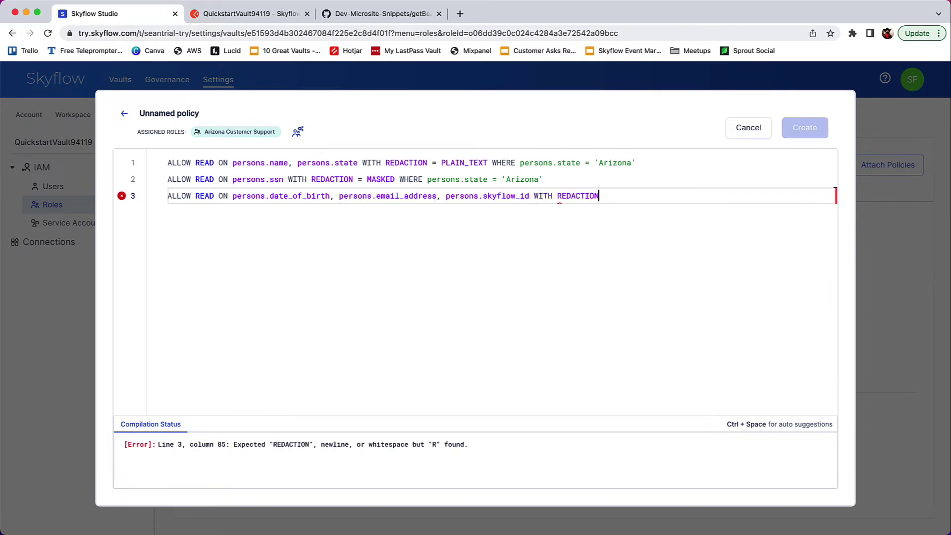
type(" = REDACTED WHERE persons.state = 'Arizona'")
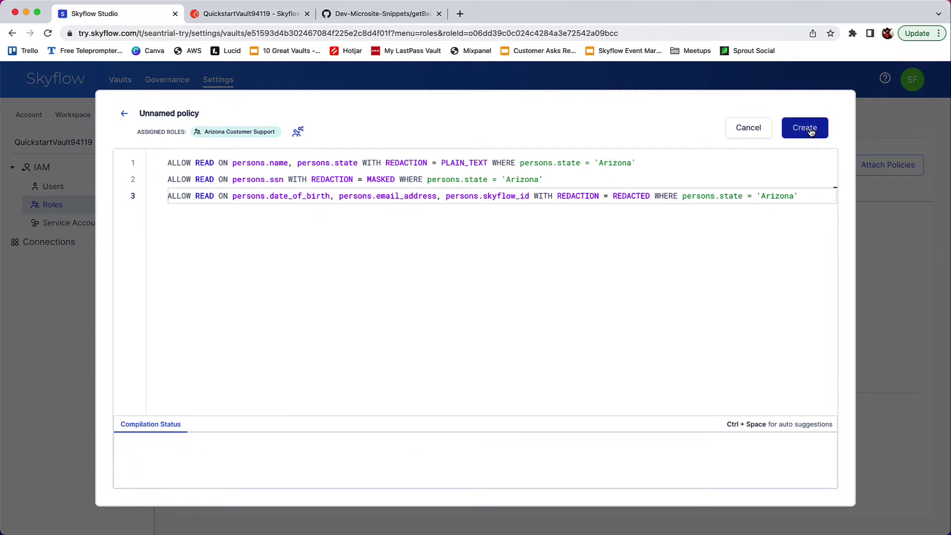
- Create the policy under the name "Arizona Customer Support Policy" and enable it for the role
left_click(811, 131)
type("Arizona Customer Support Policy")
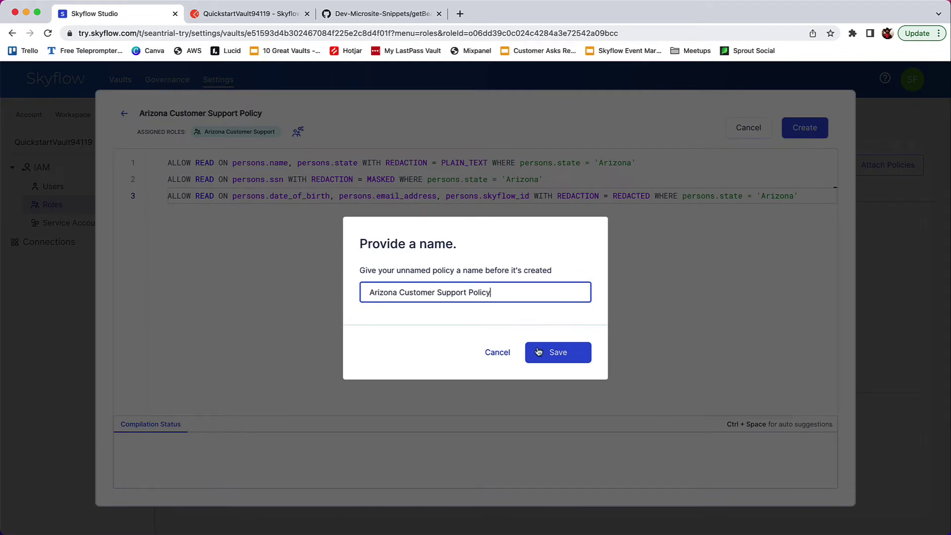
left_click(558, 354)
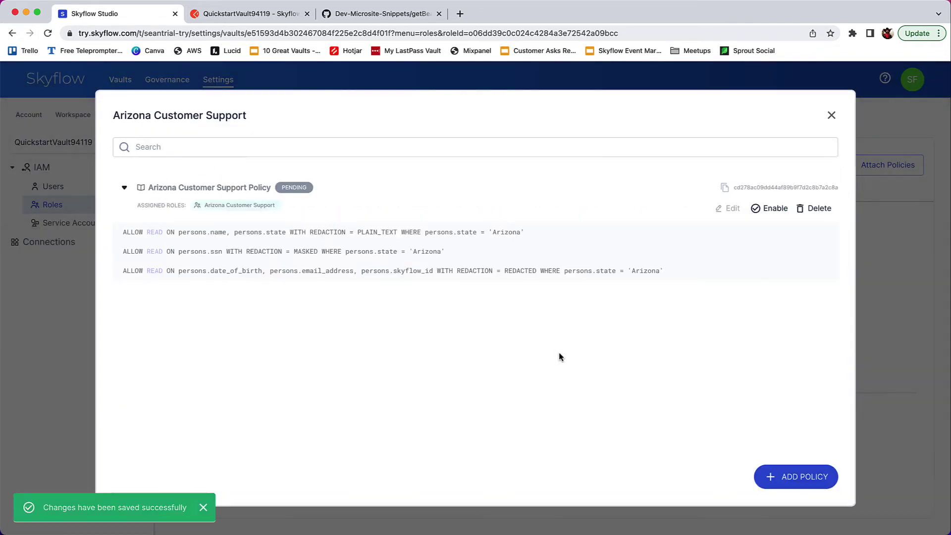
left_click(770, 212)
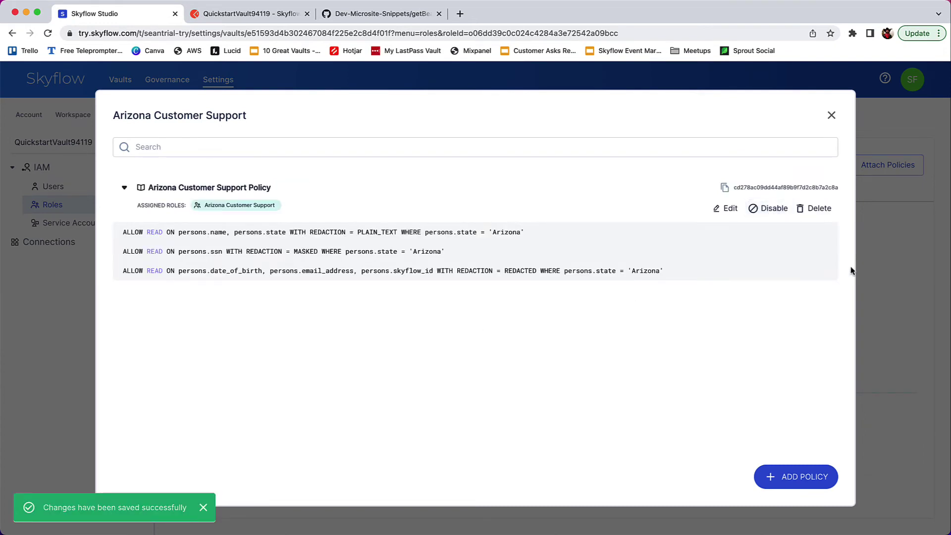
left_click(832, 115)
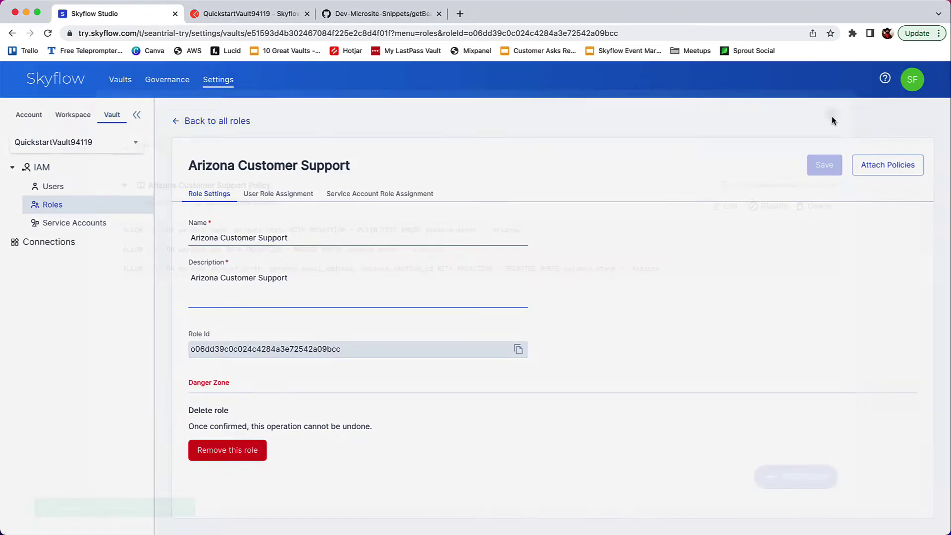
- Start a new service account in the vault and name it "Arizona Customer Support Service Account"
left_click(89, 225)
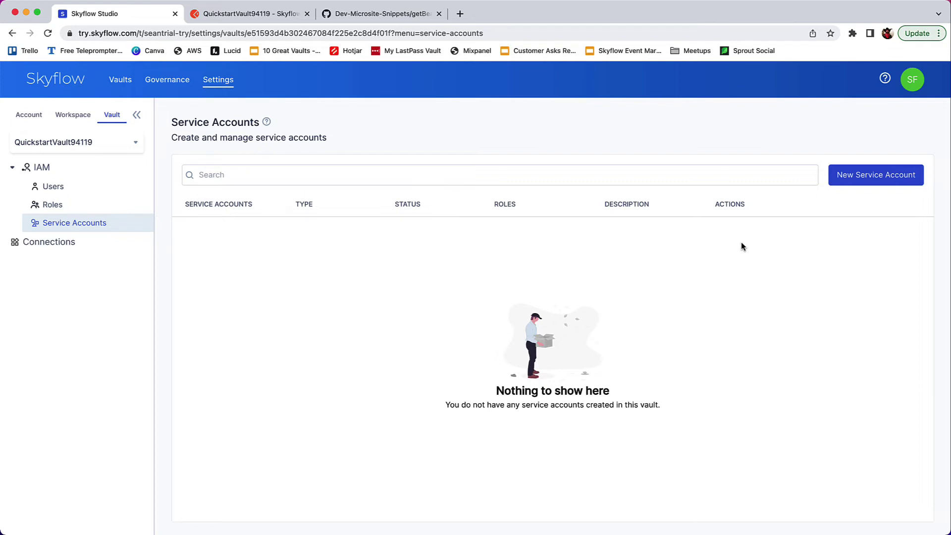
left_click(855, 179)
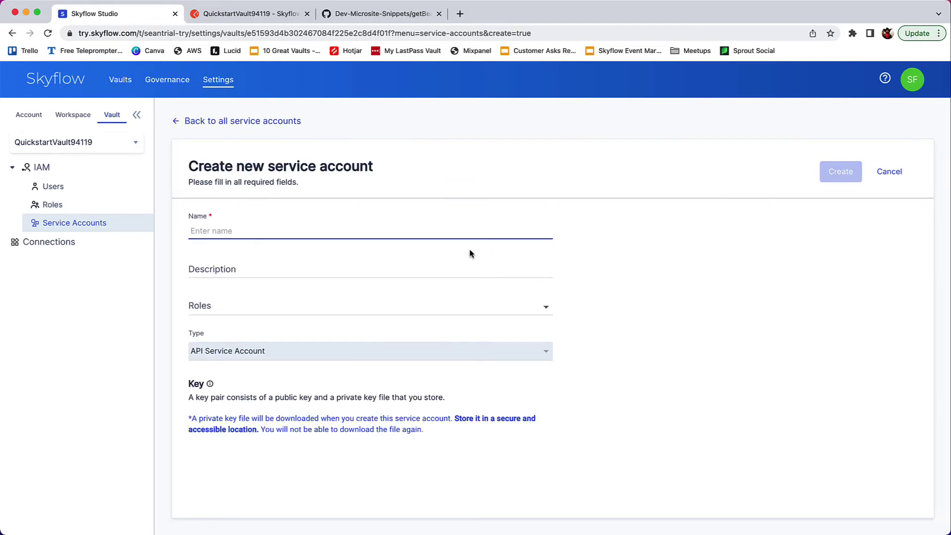
type("Arizona Customer Su")
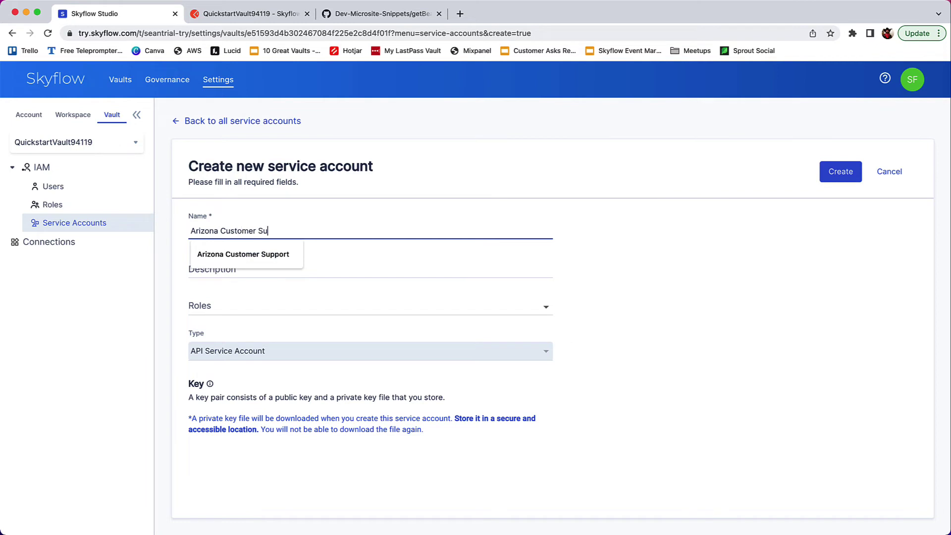
type("pport Service Account")
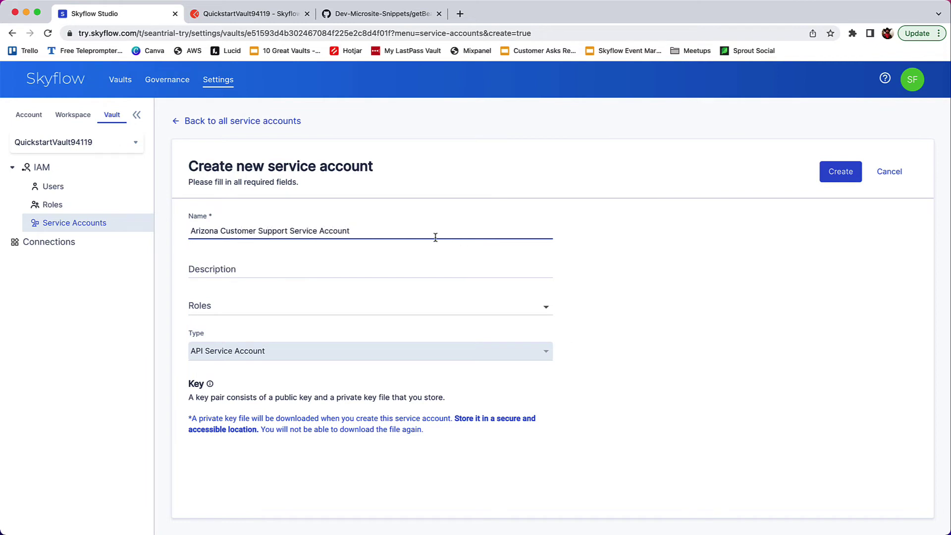
- Assign the Arizona Customer Support role to the service account, create it, and dismiss the credentials download notice
left_click(308, 307)
scroll(288, 416, "down", 2)
left_click(208, 491)
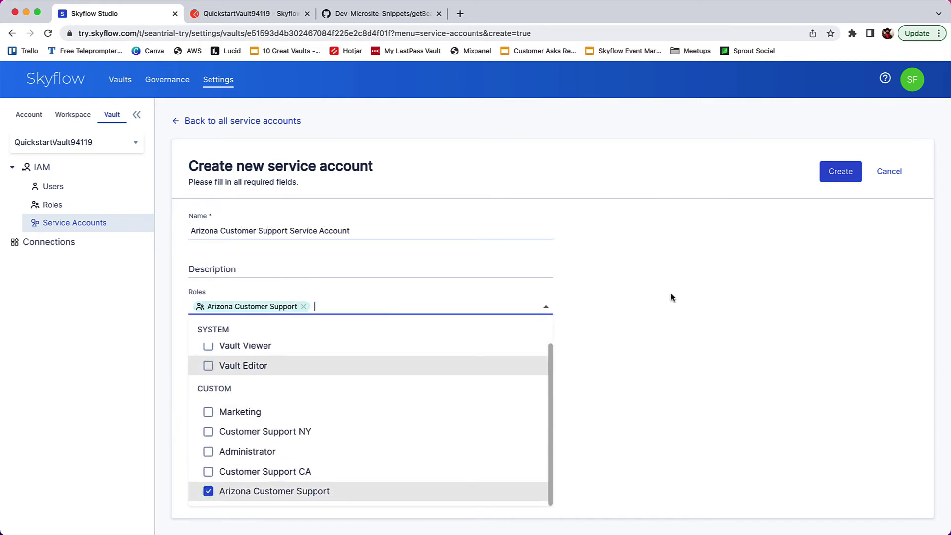
left_click(671, 297)
left_click(840, 171)
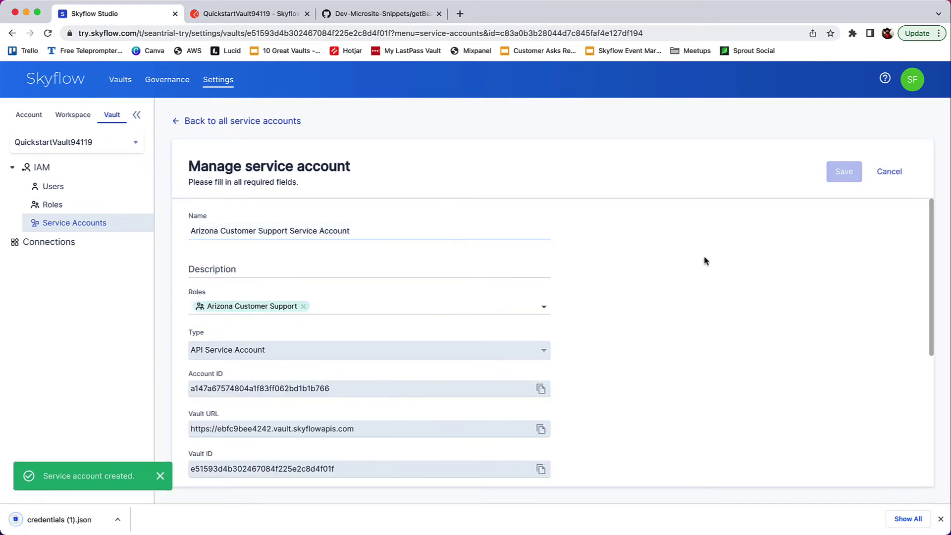
left_click(941, 519)
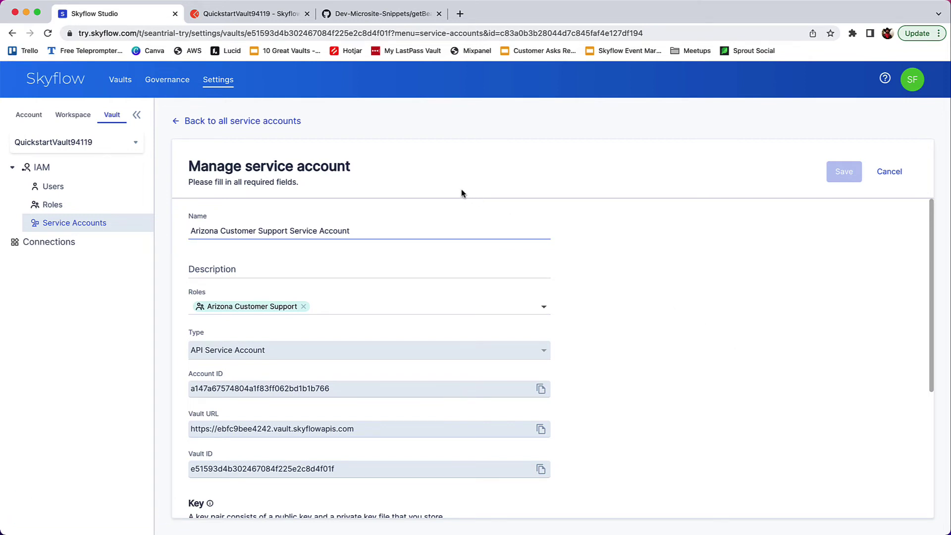
- Review the code of getBearerToken.py in the Dev-Microsite-Snippets repository on GitHub
left_click(391, 14)
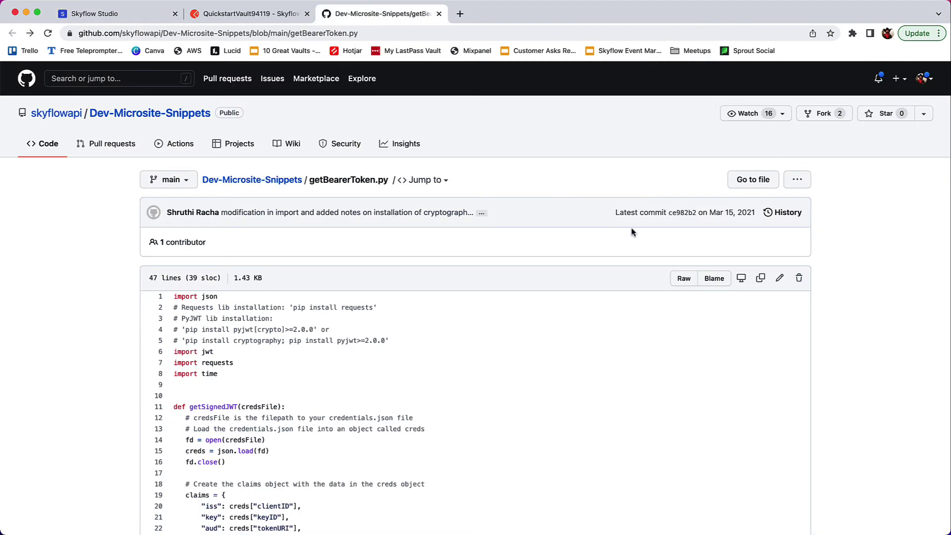
scroll(624, 268, "down", 4)
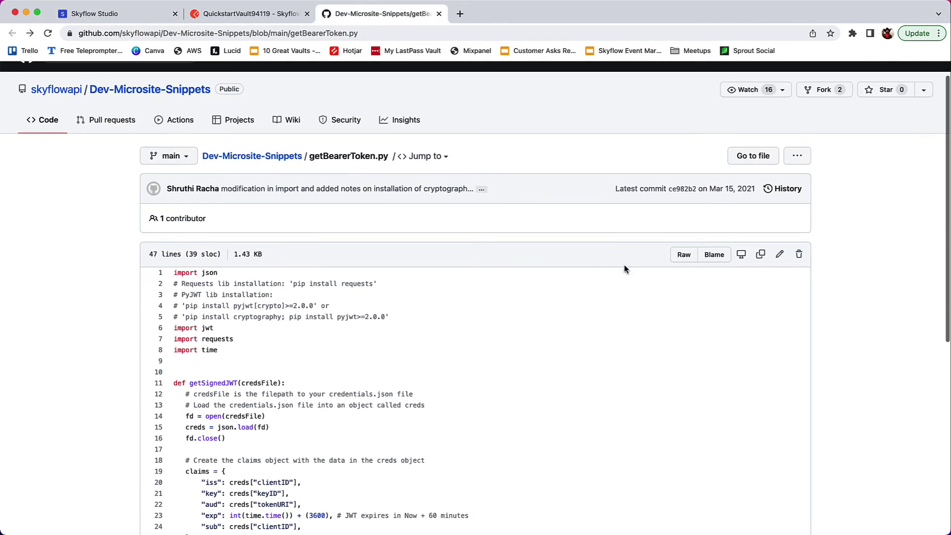
scroll(607, 286, "down", 4)
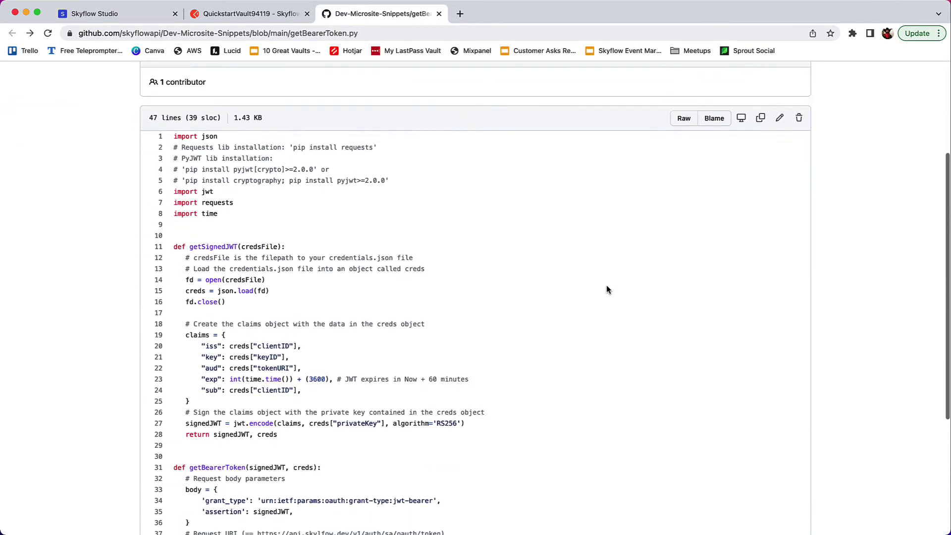
scroll(607, 287, "down", 3)
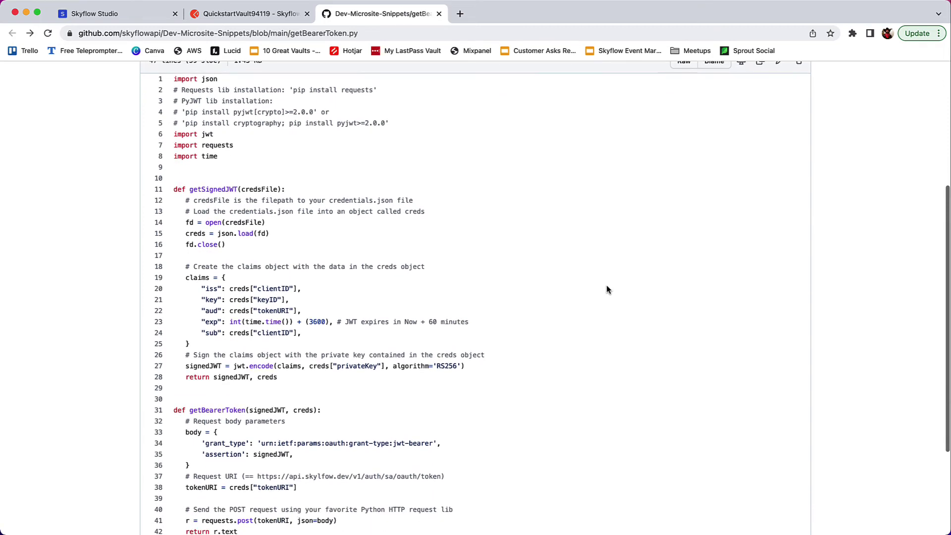
scroll(607, 289, "down", 1)
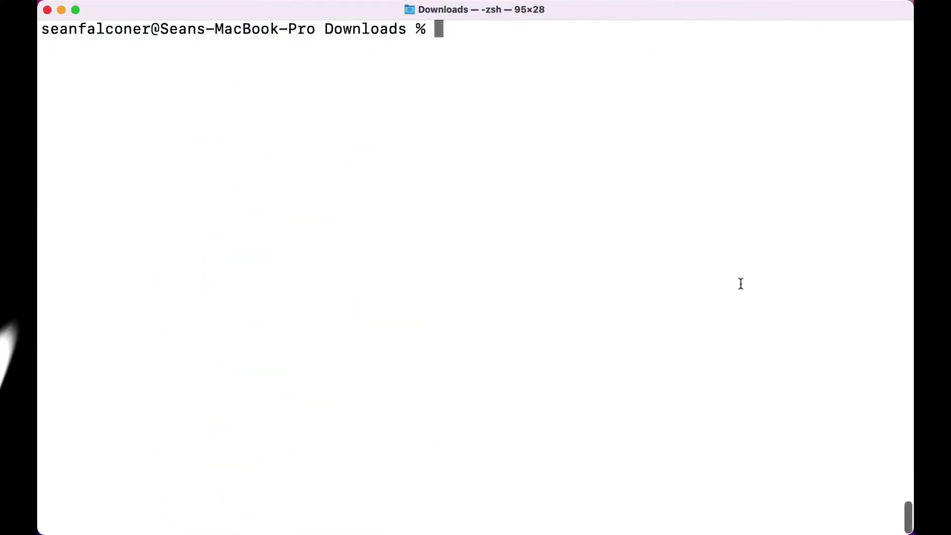
- Switch to the terminal and open getBearerToken.py in vim at line 46
type("vim getBearerToken.py")
key("Return")
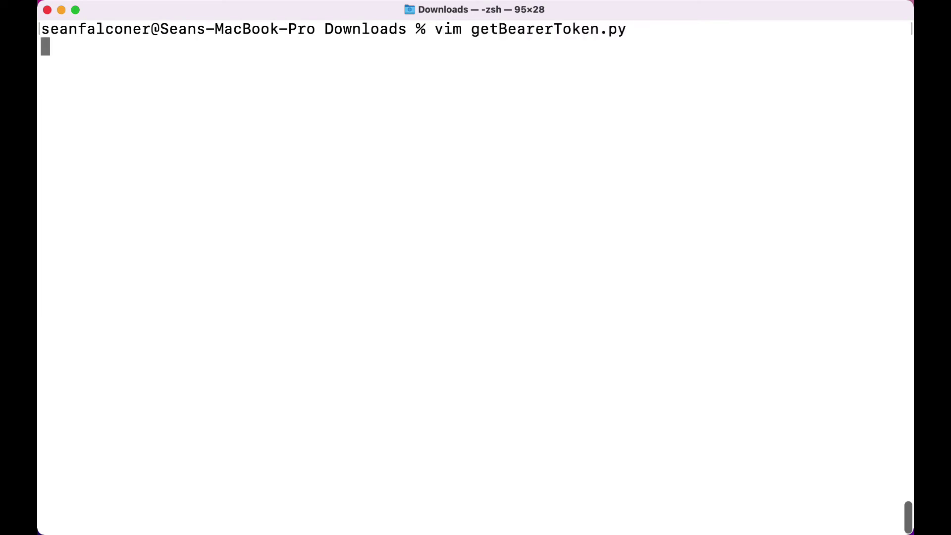
type(":46")
key("Return")
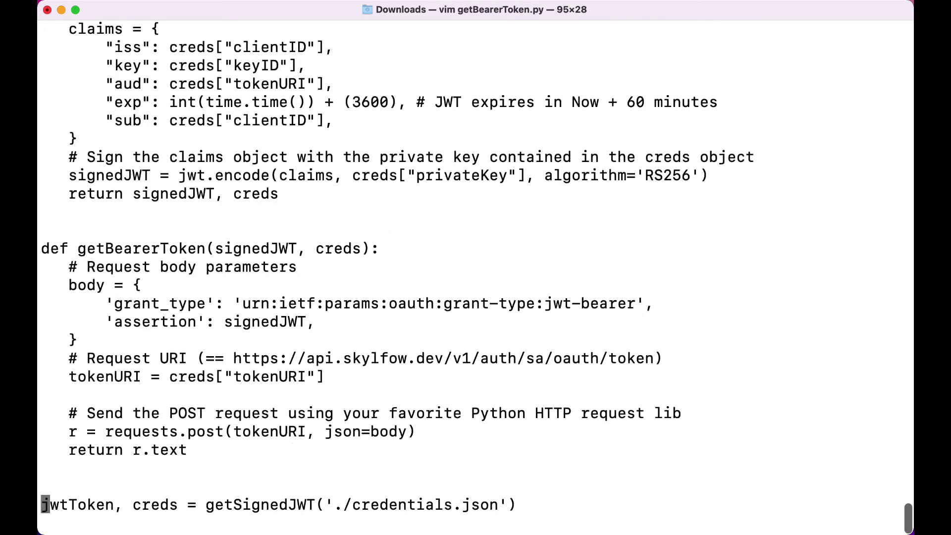
- Replace the relative folder before credentials.json in the getSignedJWT call with the absolute Downloads folder path, then save and quit vim
type("f($")
key("h")
key("h")
key("h")
key("h")
key("h")
key("h")
key("h")
key("h")
key("h")
key("h")
key("h")
key("h")
key("h")
key("h")
key("h")
key("h")
key("h")
key("h")
key("i")
key("BackSpace")
type("/Users/seanfalconer/Downloads")
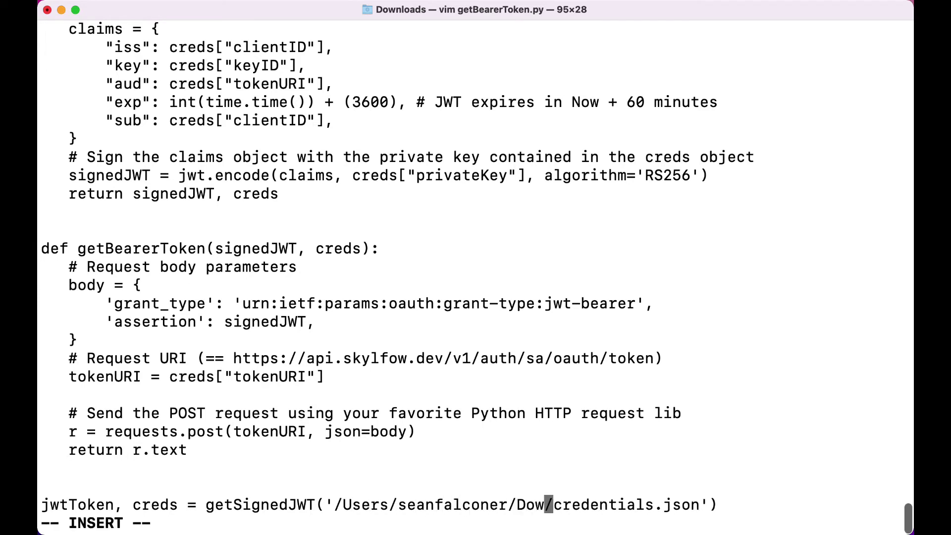
key("Escape")
type(":wq")
key("Return")
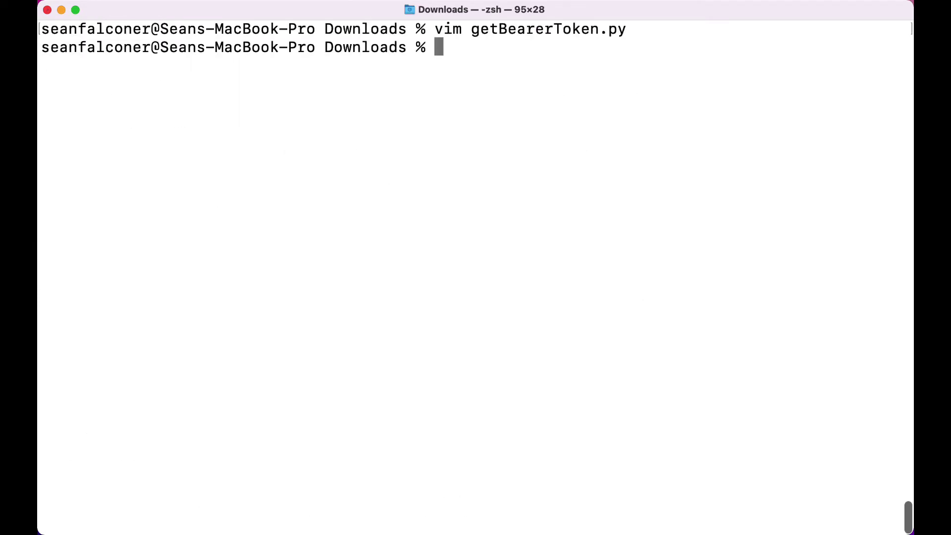
- Run getBearerToken.py with python3 and copy the access token value from its output
type("python3 getBearerToken.py")
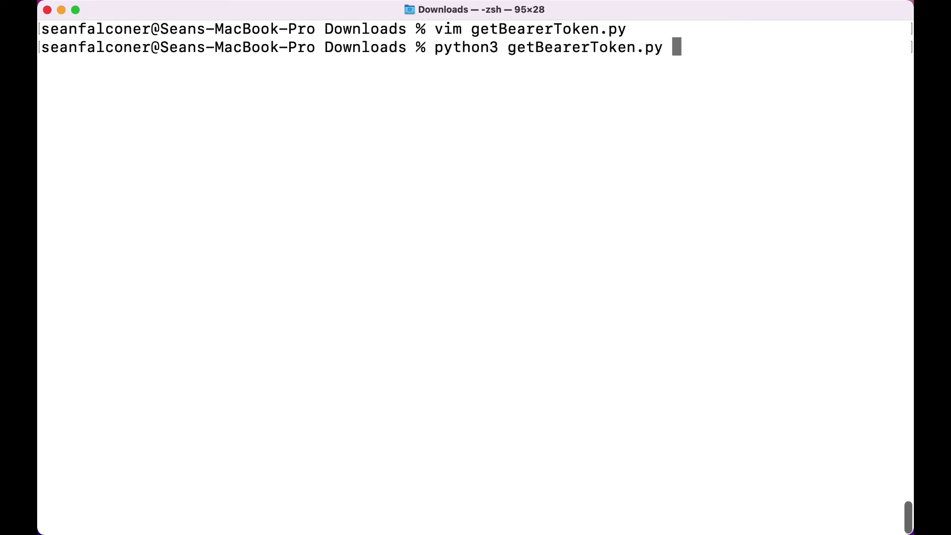
key("Return")
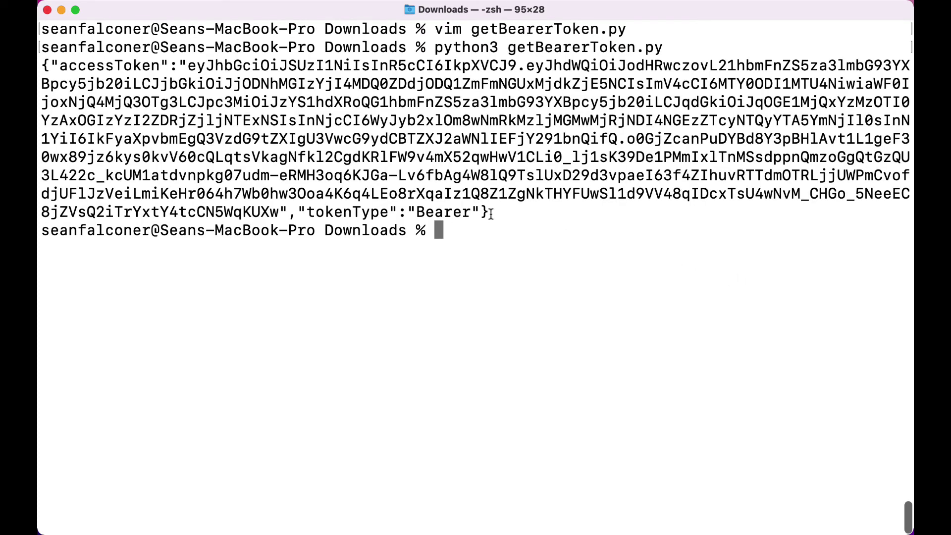
left_click_drag(188, 66, 275, 212)
right_click(275, 132)
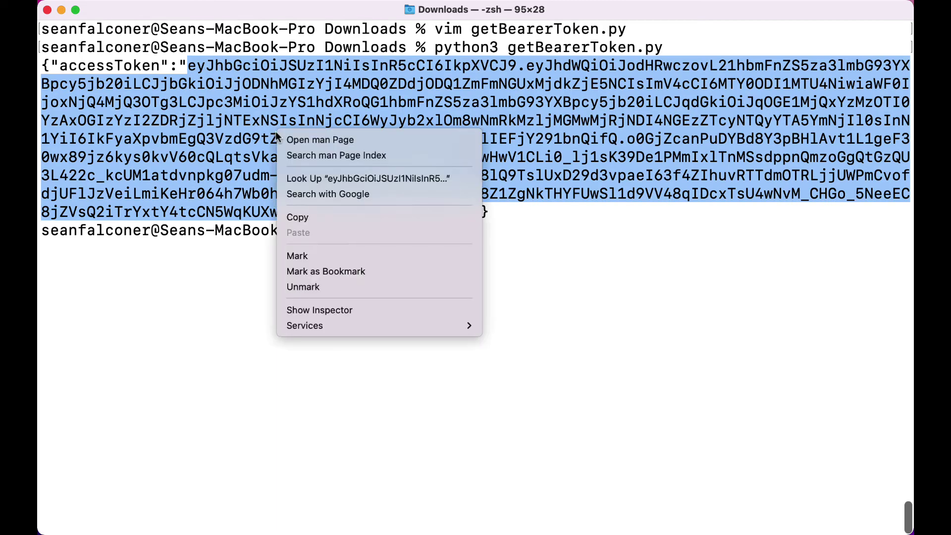
left_click(308, 219)
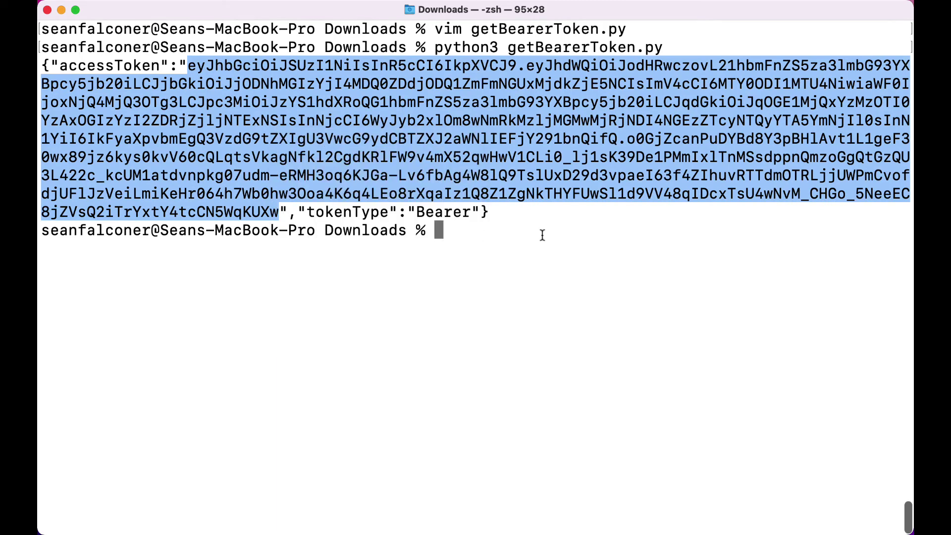
left_click(542, 235)
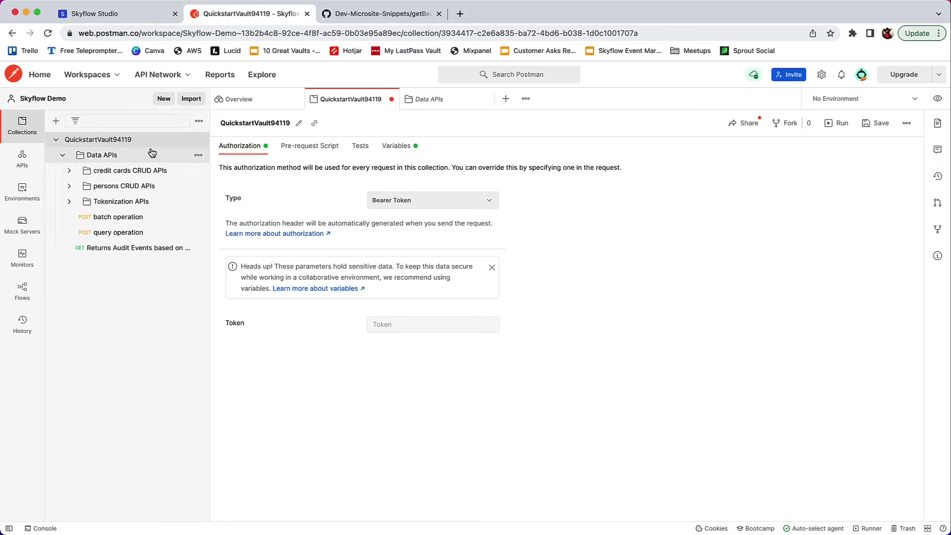
- In Postman, paste the bearer token into the QuickstartVault94119 collection's authorization and save the collection
left_click(382, 324)
key("super+v")
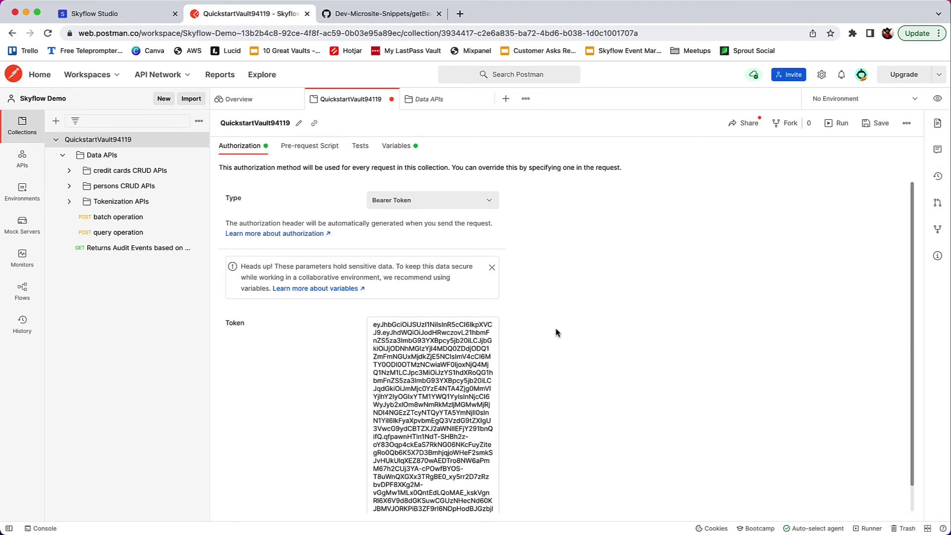
left_click(878, 123)
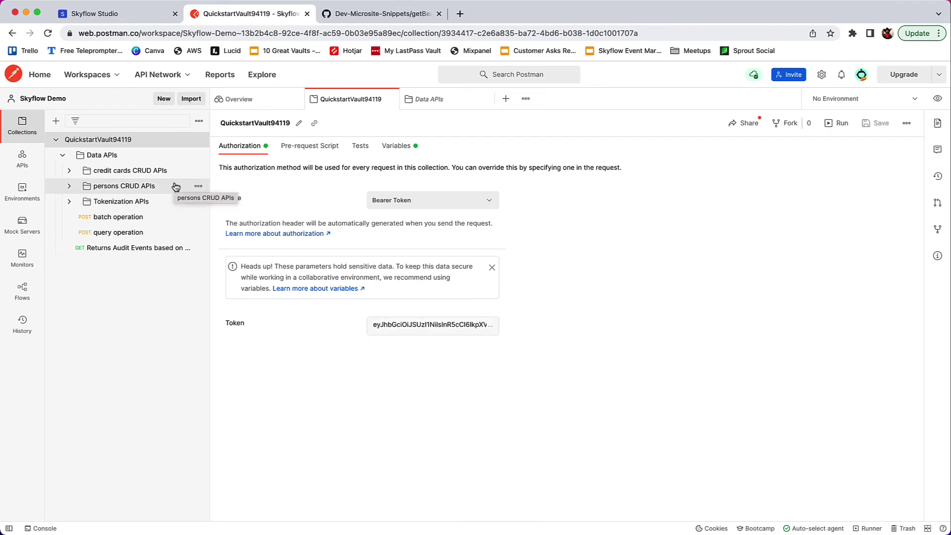
- Send the bulk get persons request from the persons CRUD APIs folder and review the returned records
left_click(69, 186)
left_click(118, 216)
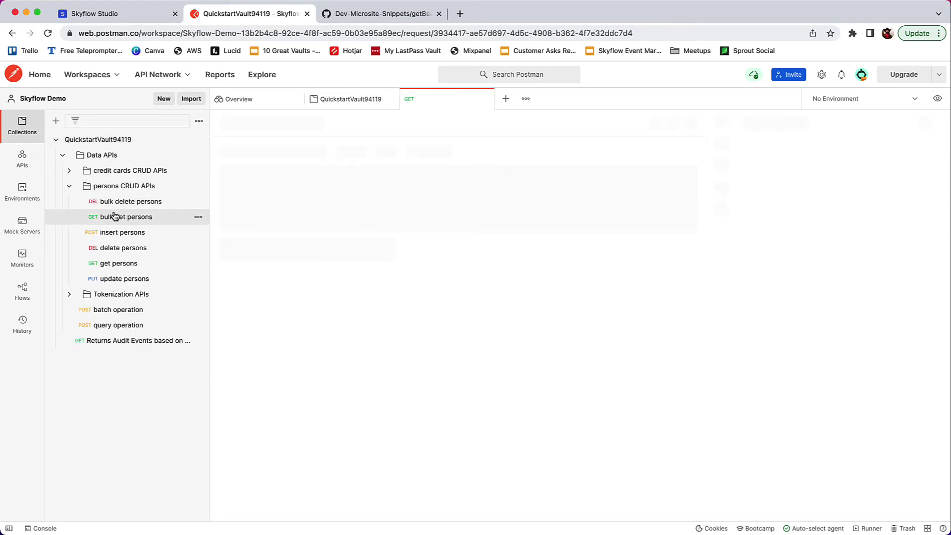
key("super+Return")
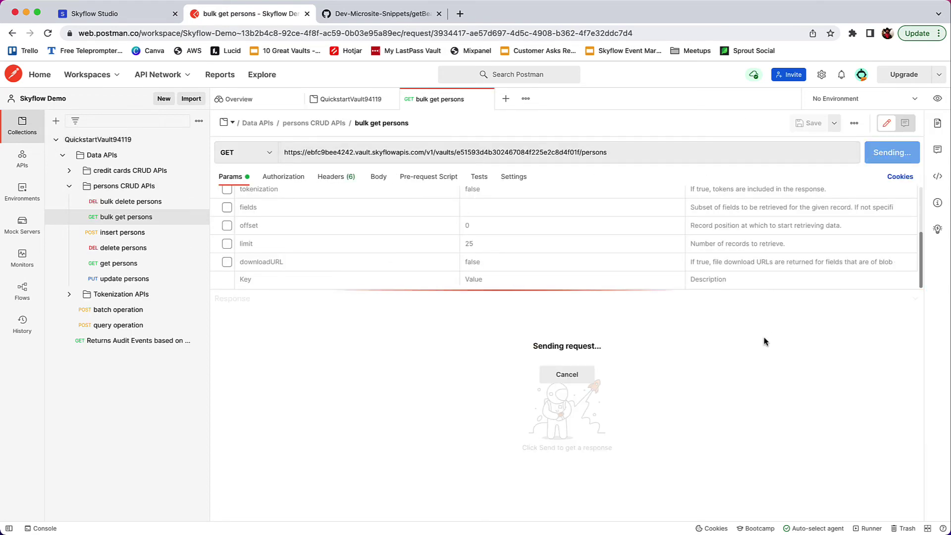
scroll(727, 352, "down", 2)
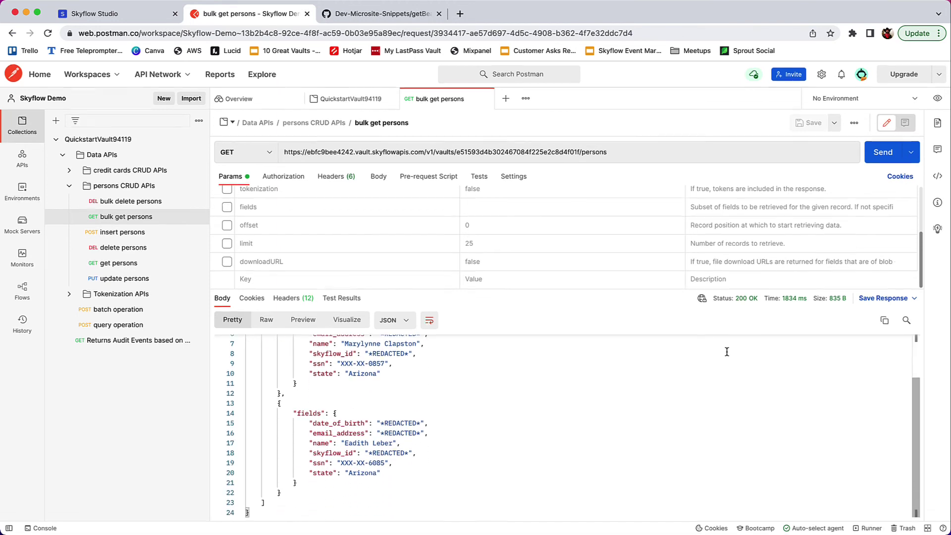
scroll(726, 352, "up", 2)
scroll(727, 352, "down", 3)
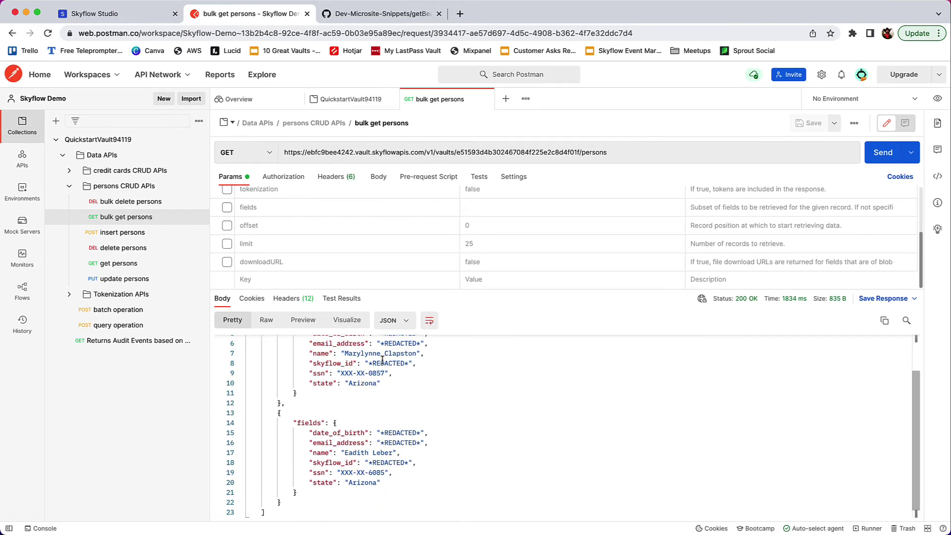
scroll(410, 374, "up", 1)
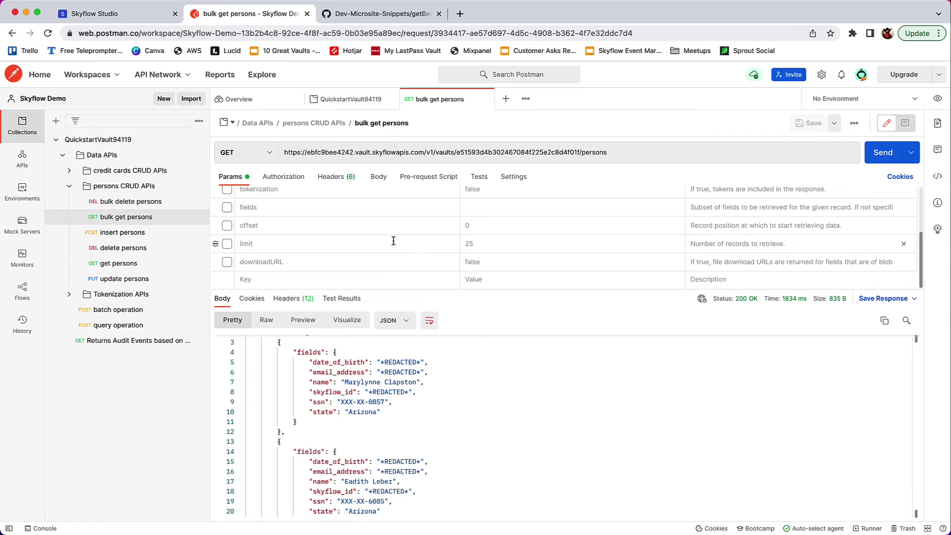
- Back in Skyflow Studio, edit the Arizona Customer Support Policy and cut persons.email_address from the REDACTED rule
left_click(137, 16)
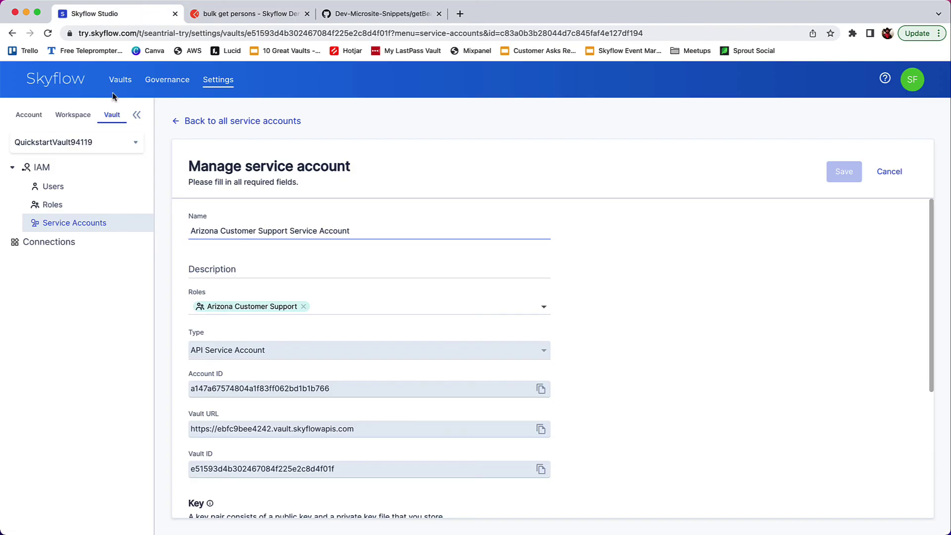
left_click(83, 203)
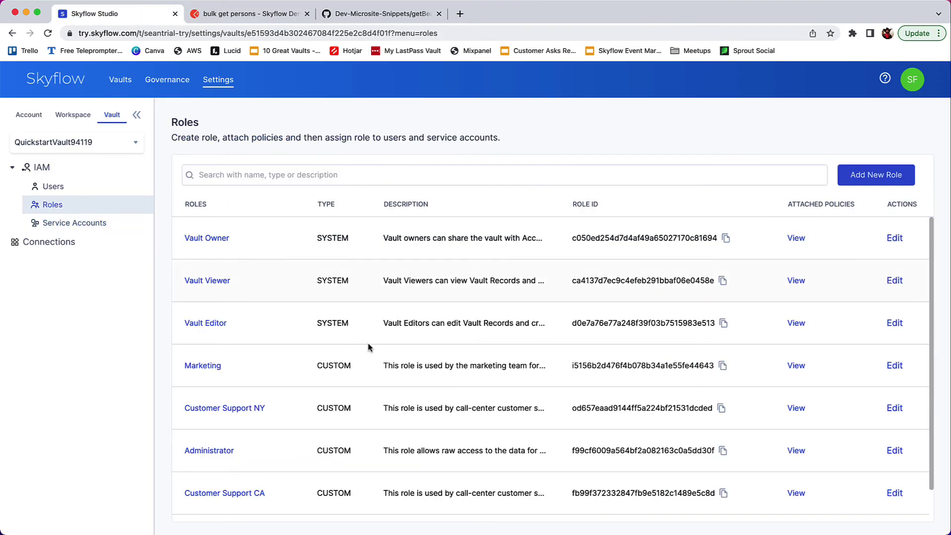
scroll(463, 373, "down", 1)
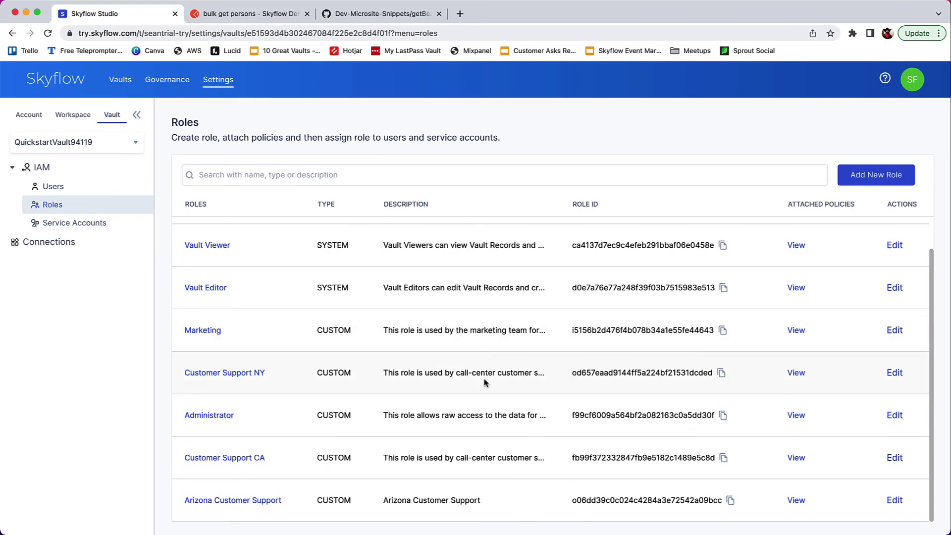
left_click(796, 504)
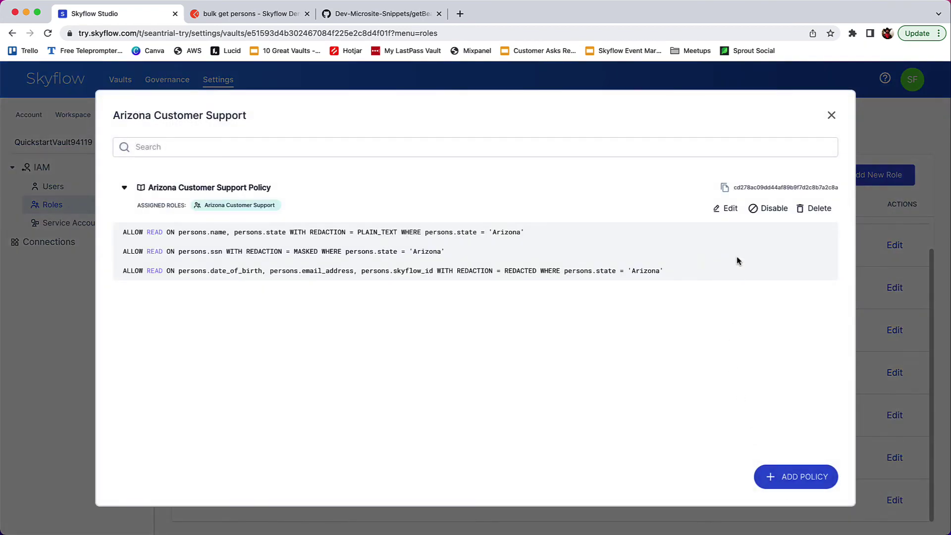
left_click(726, 208)
left_click(340, 197)
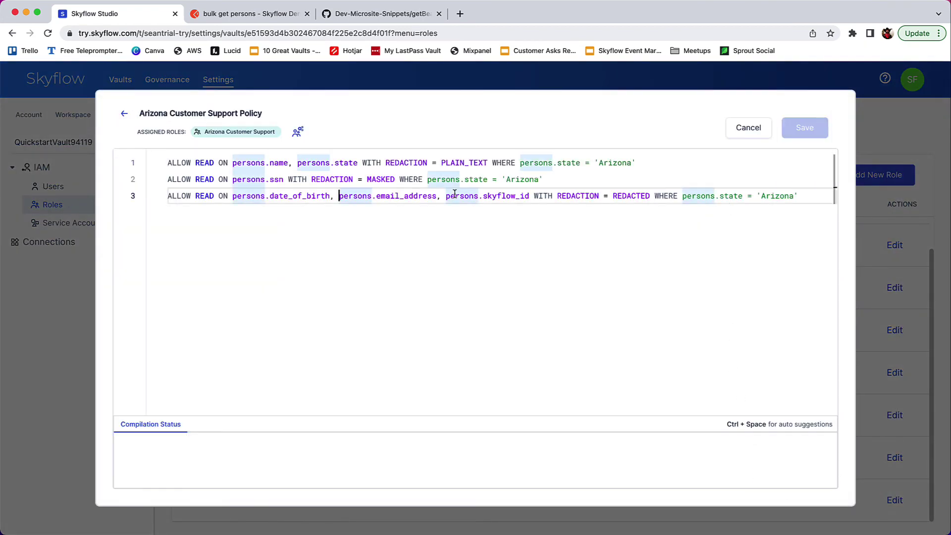
left_click(442, 197, "shift")
key("BackSpace")
key("BackSpace")
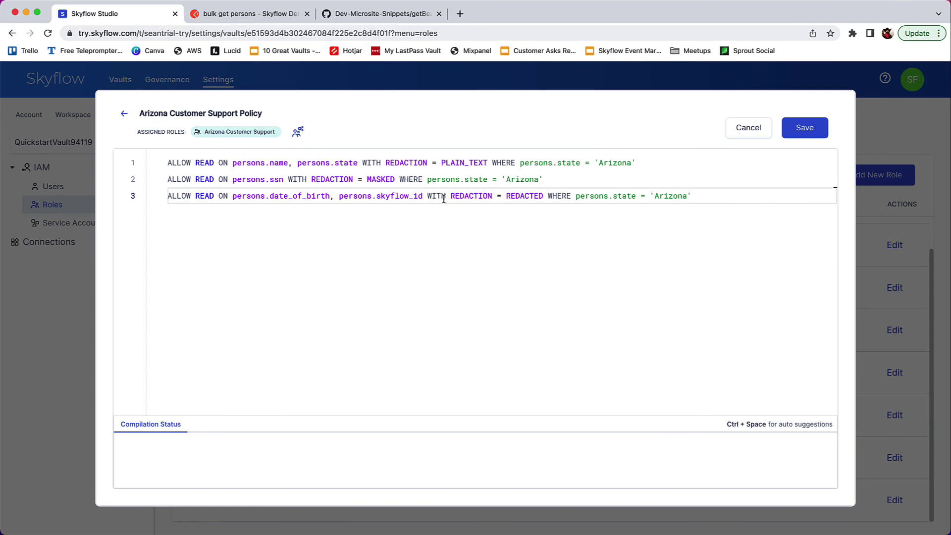
- Add persons.email_address after persons.ssn in the MASKED rule and save the policy
double_click(278, 181)
type(",")
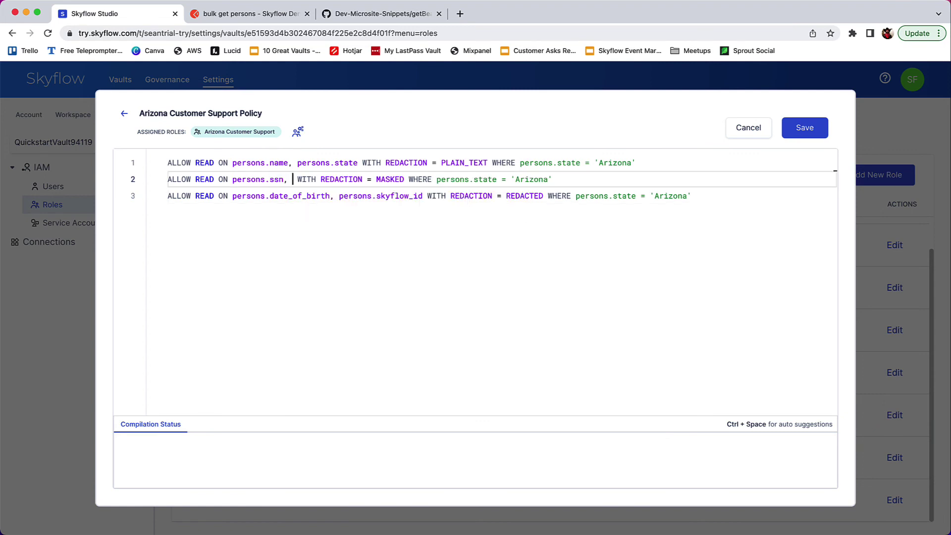
key("ctrl+v")
key("BackSpace")
left_click(804, 128)
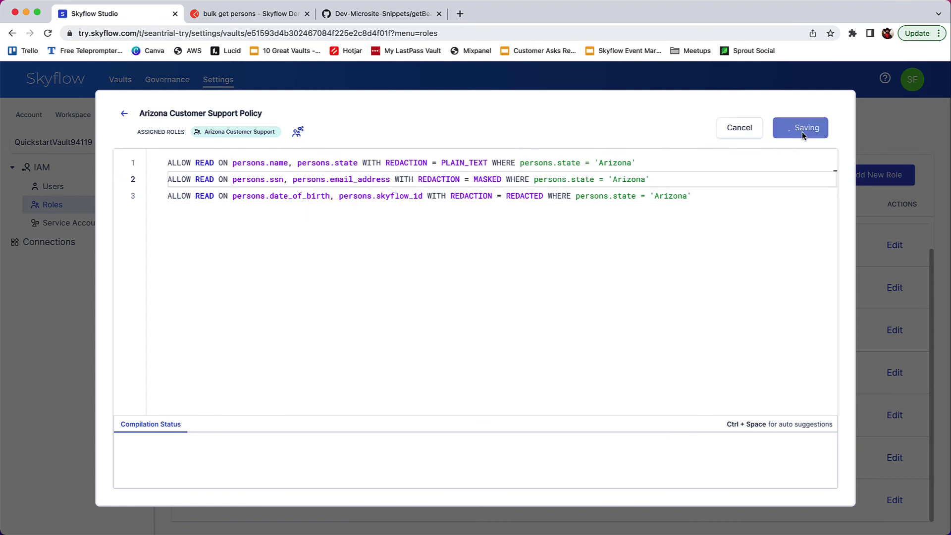
- Resend the bulk get persons request in Postman and highlight the first record's email_address line in the response
left_click(292, 16)
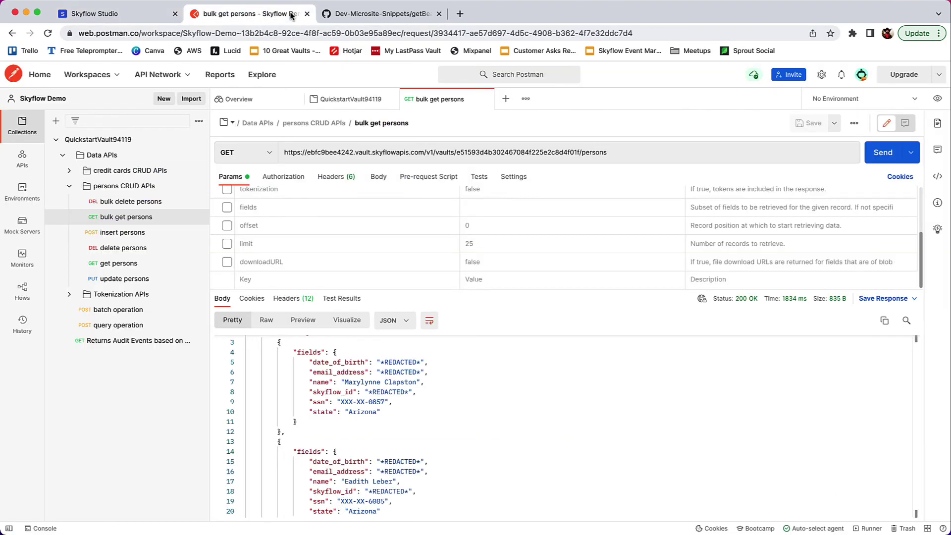
left_click(886, 155)
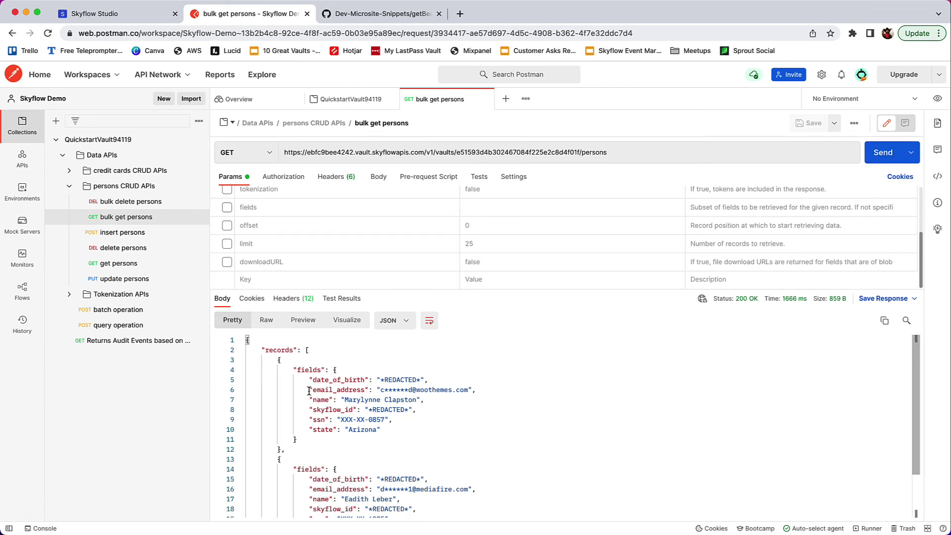
left_click_drag(308, 390, 483, 390)
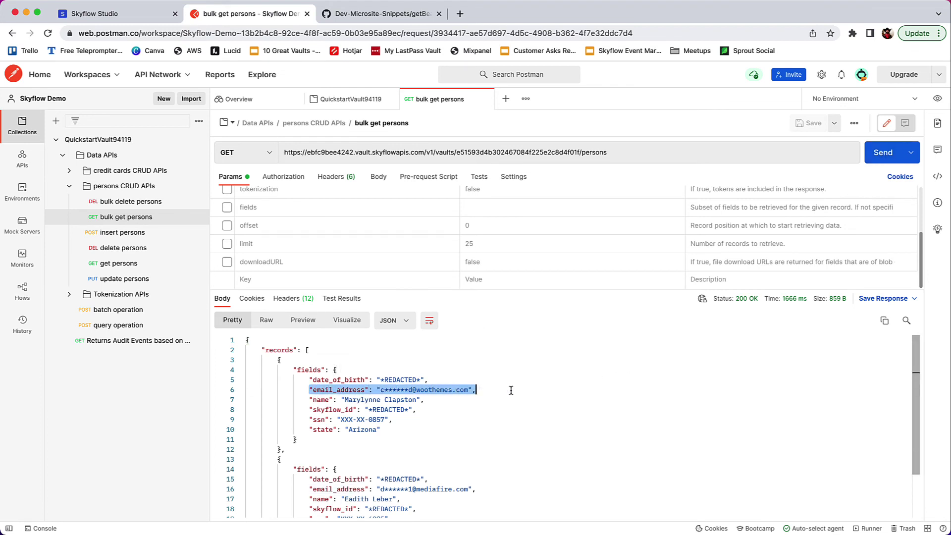